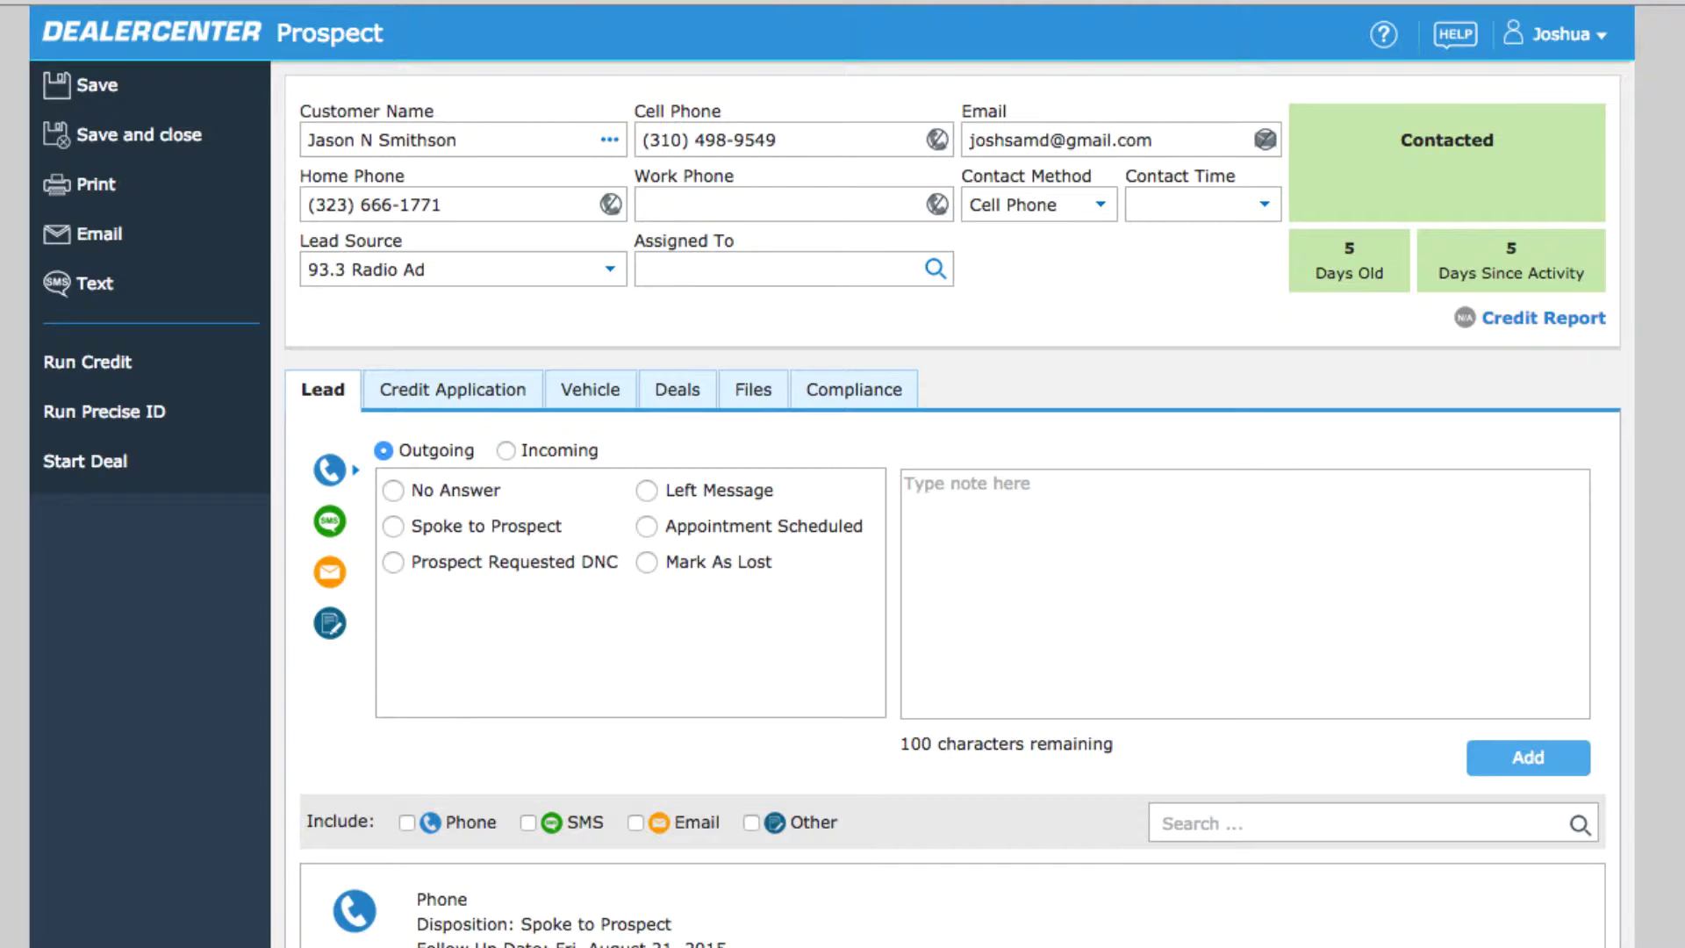
- Log an incoming Appointment Scheduled call: 2012 Honda test drive, 8/28/2015 11:30 AM, note 'Interested in Honda or Ford'
left_click(507, 450)
left_click(647, 526)
type("Jason S. -")
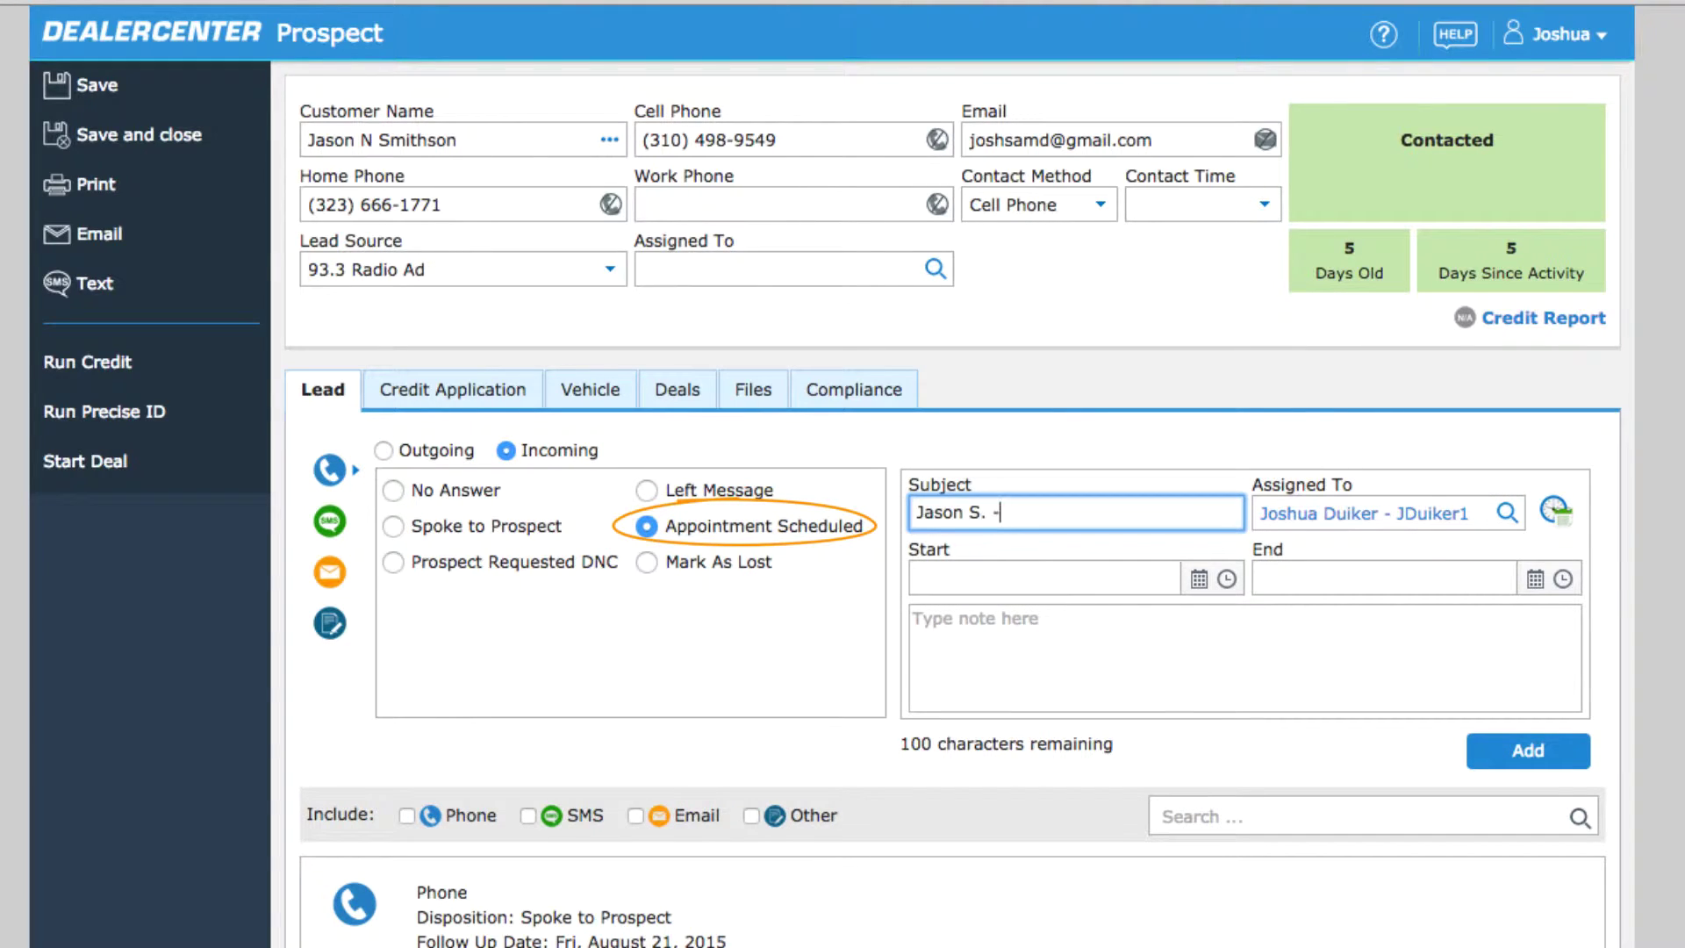
type(" Test Drive 2012 Honda")
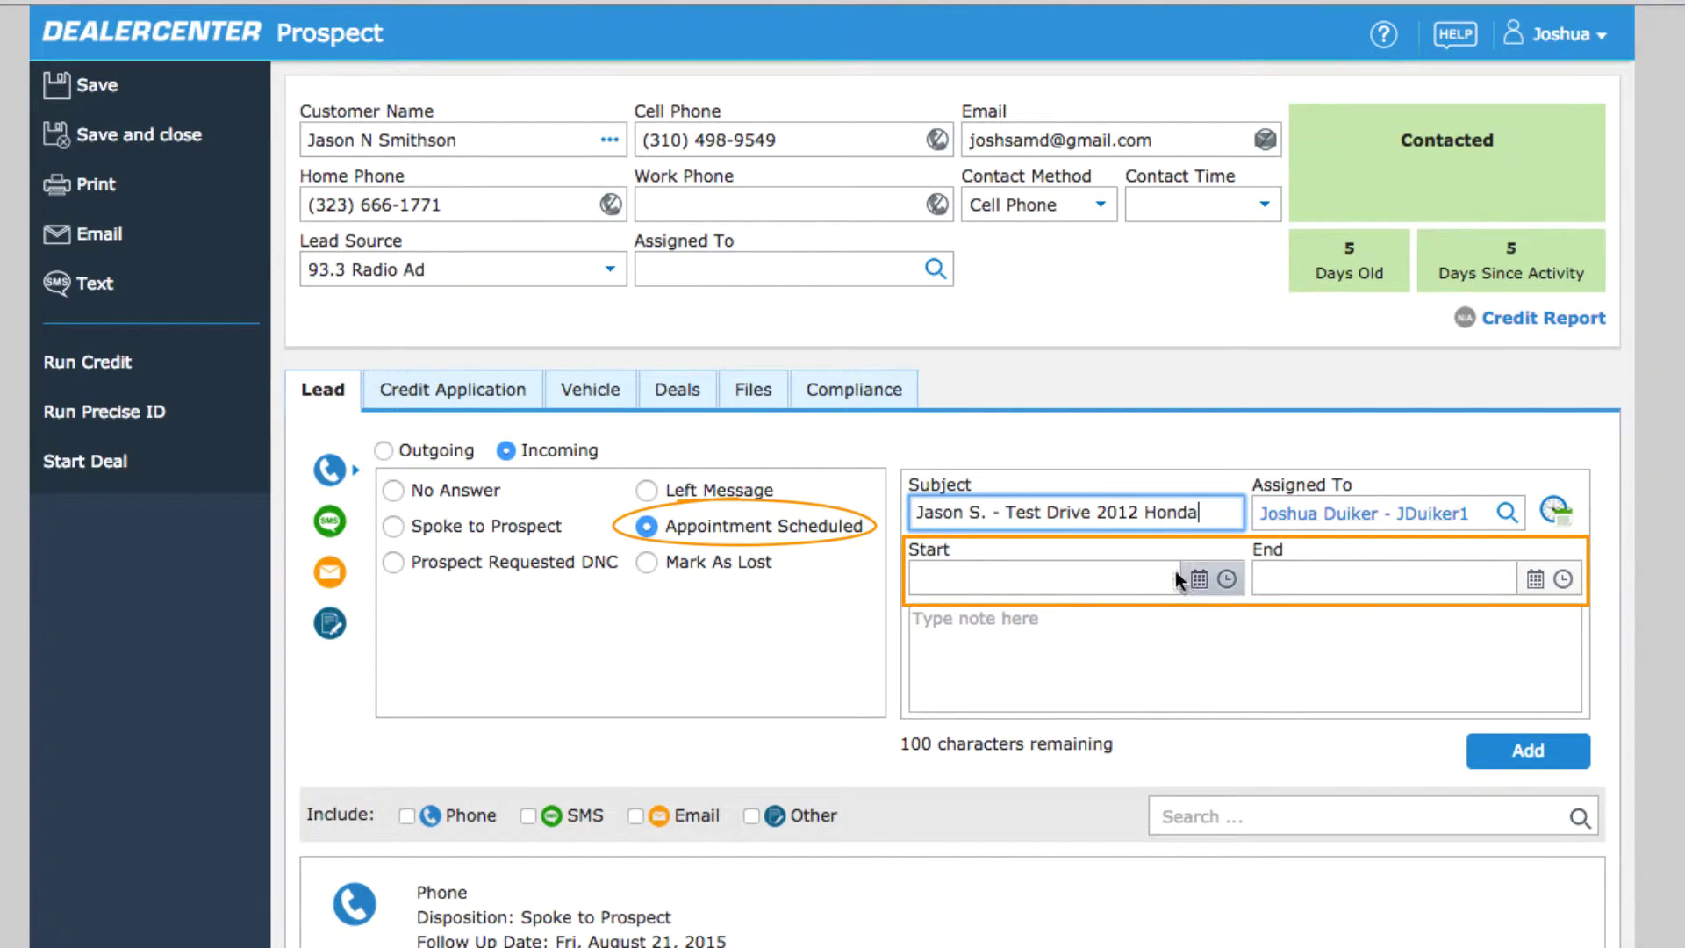
left_click(1197, 579)
left_click(1133, 824)
left_click(1227, 578)
left_click(1014, 850)
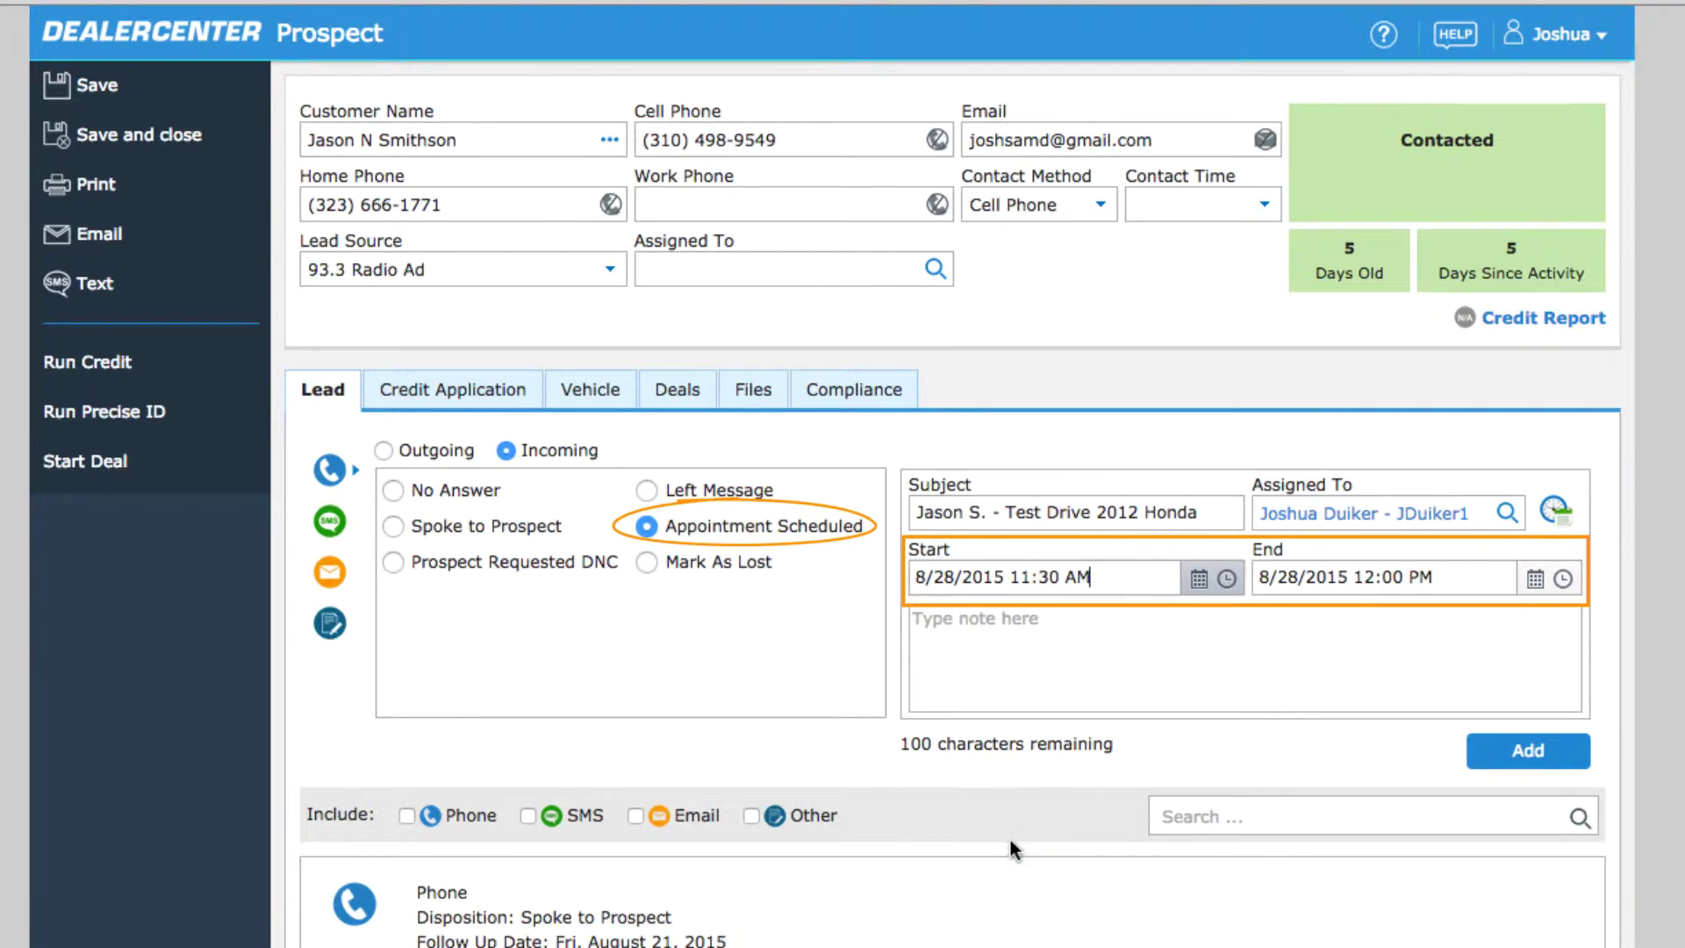
left_click(997, 640)
type("Interested in ")
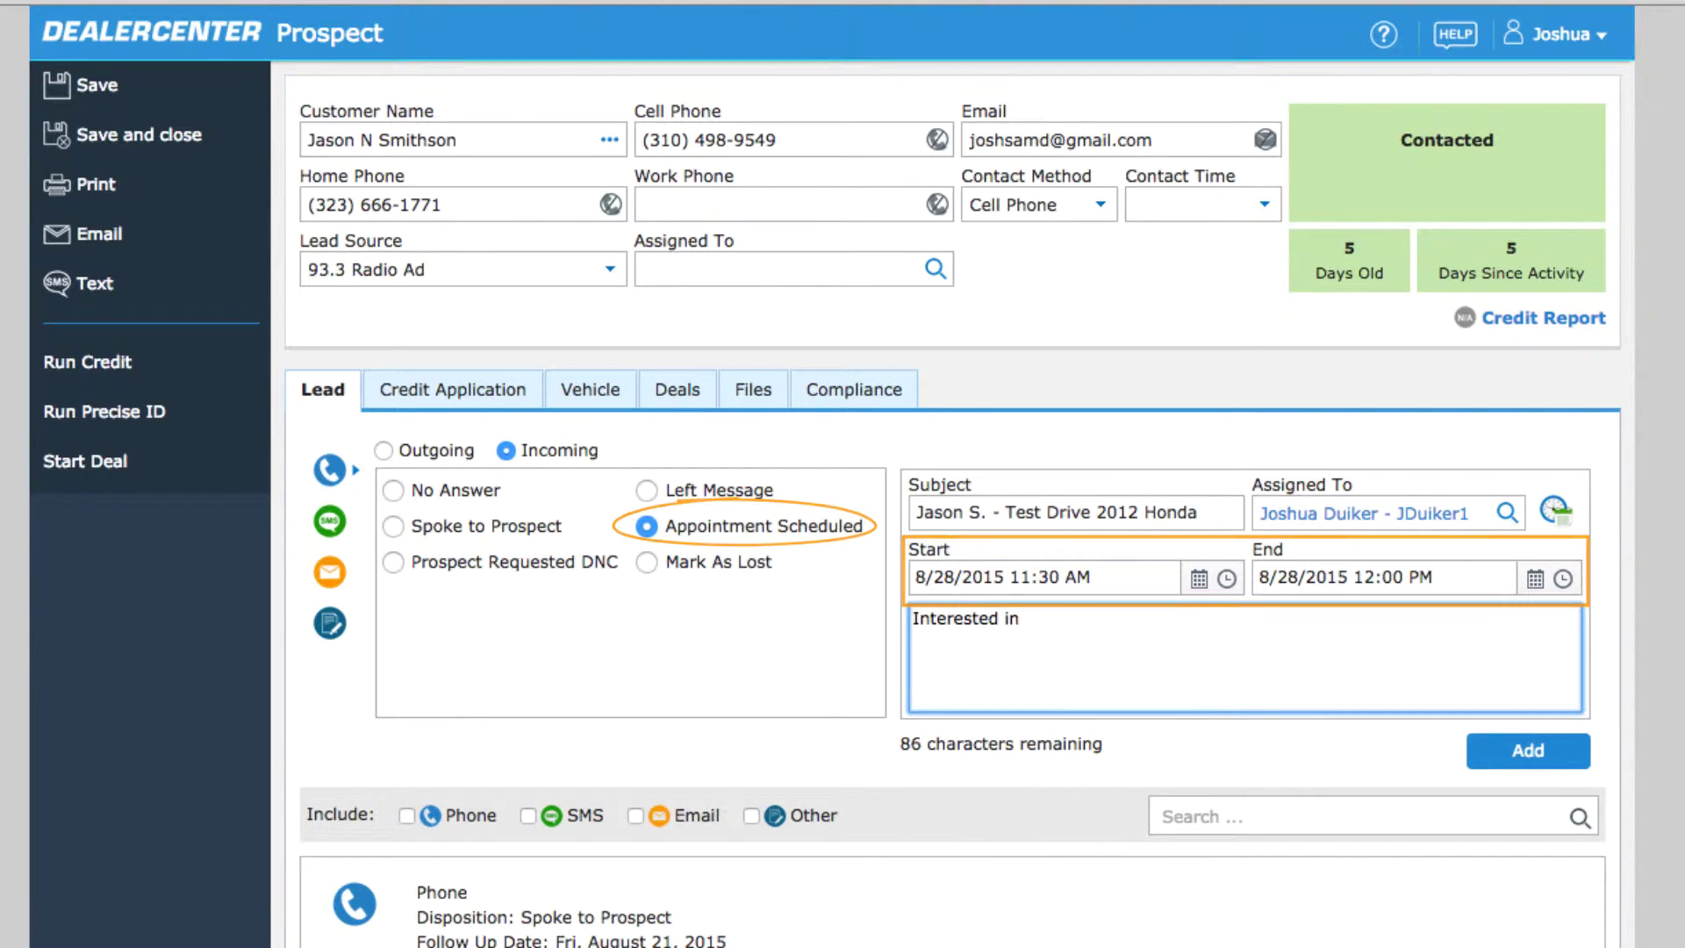
type("Honda or Ford")
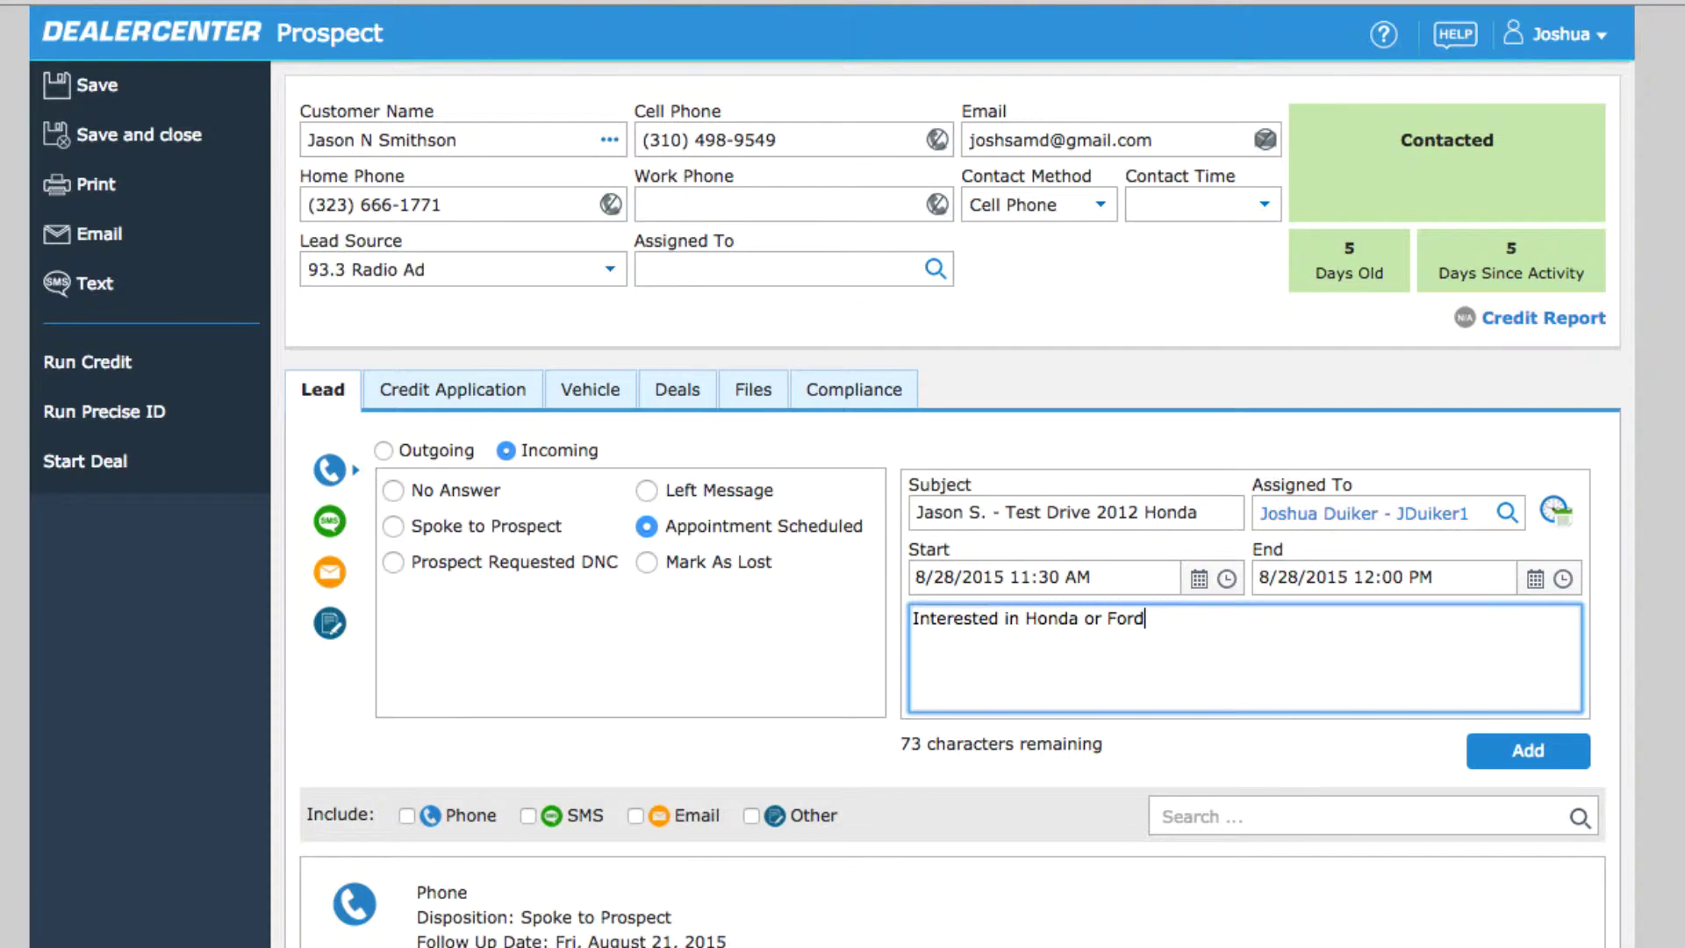
left_click(1532, 753)
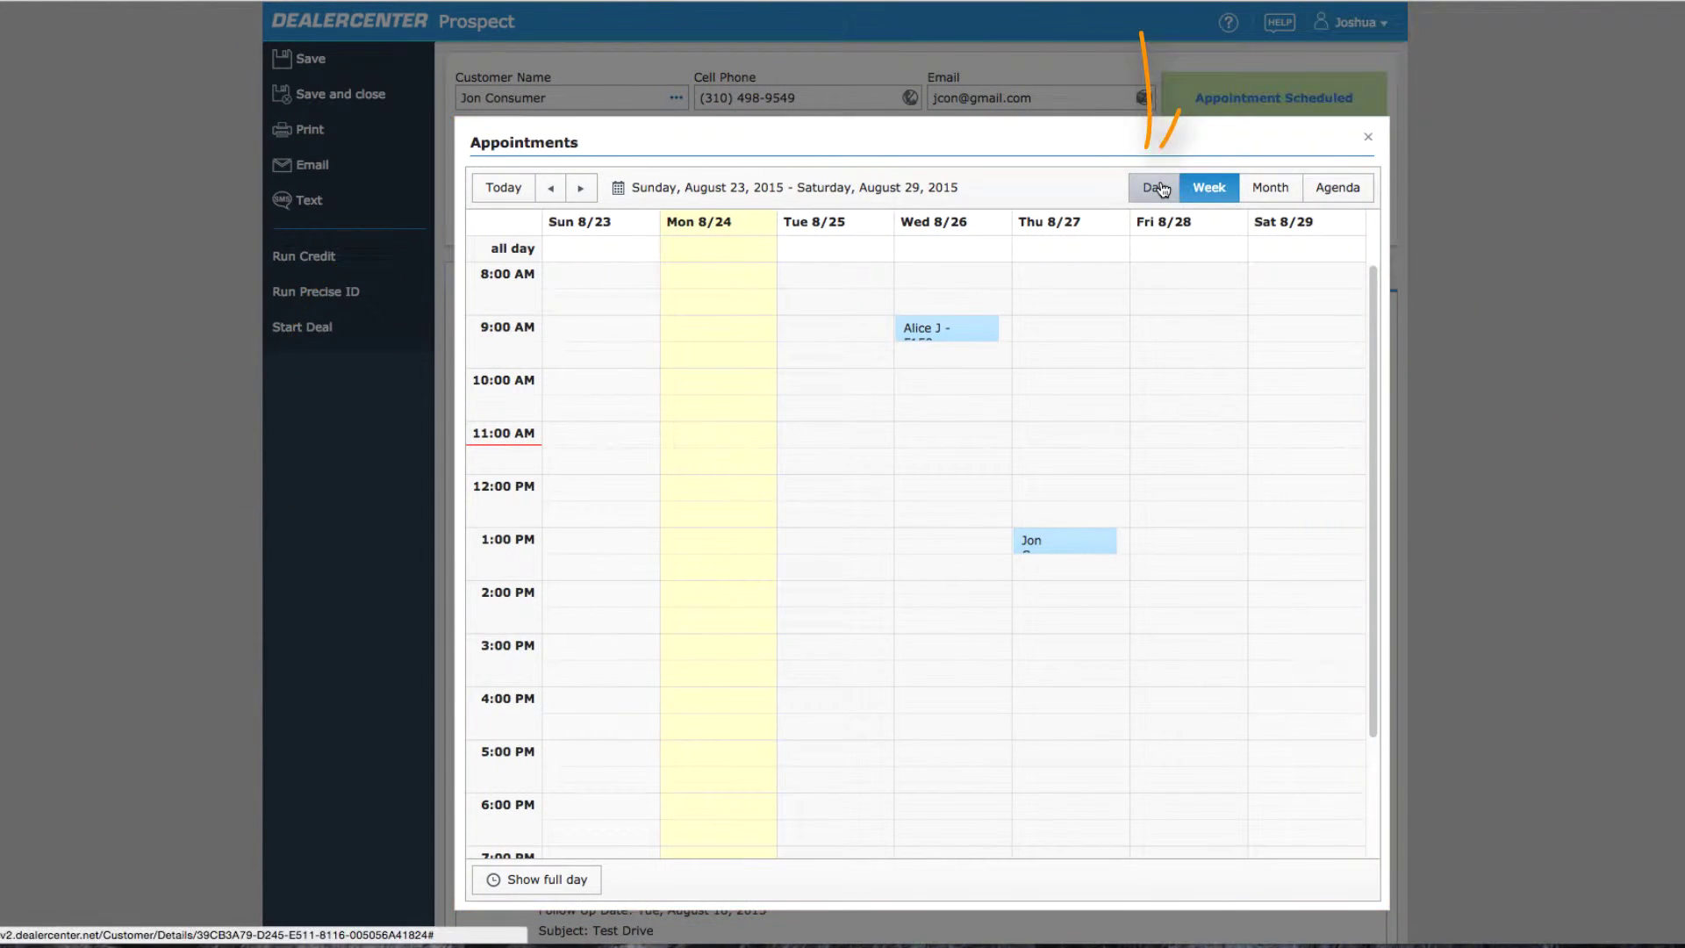
- Cycle the calendar through Day, Month and Agenda views, then return to Week for August 23–29
left_click(1154, 187)
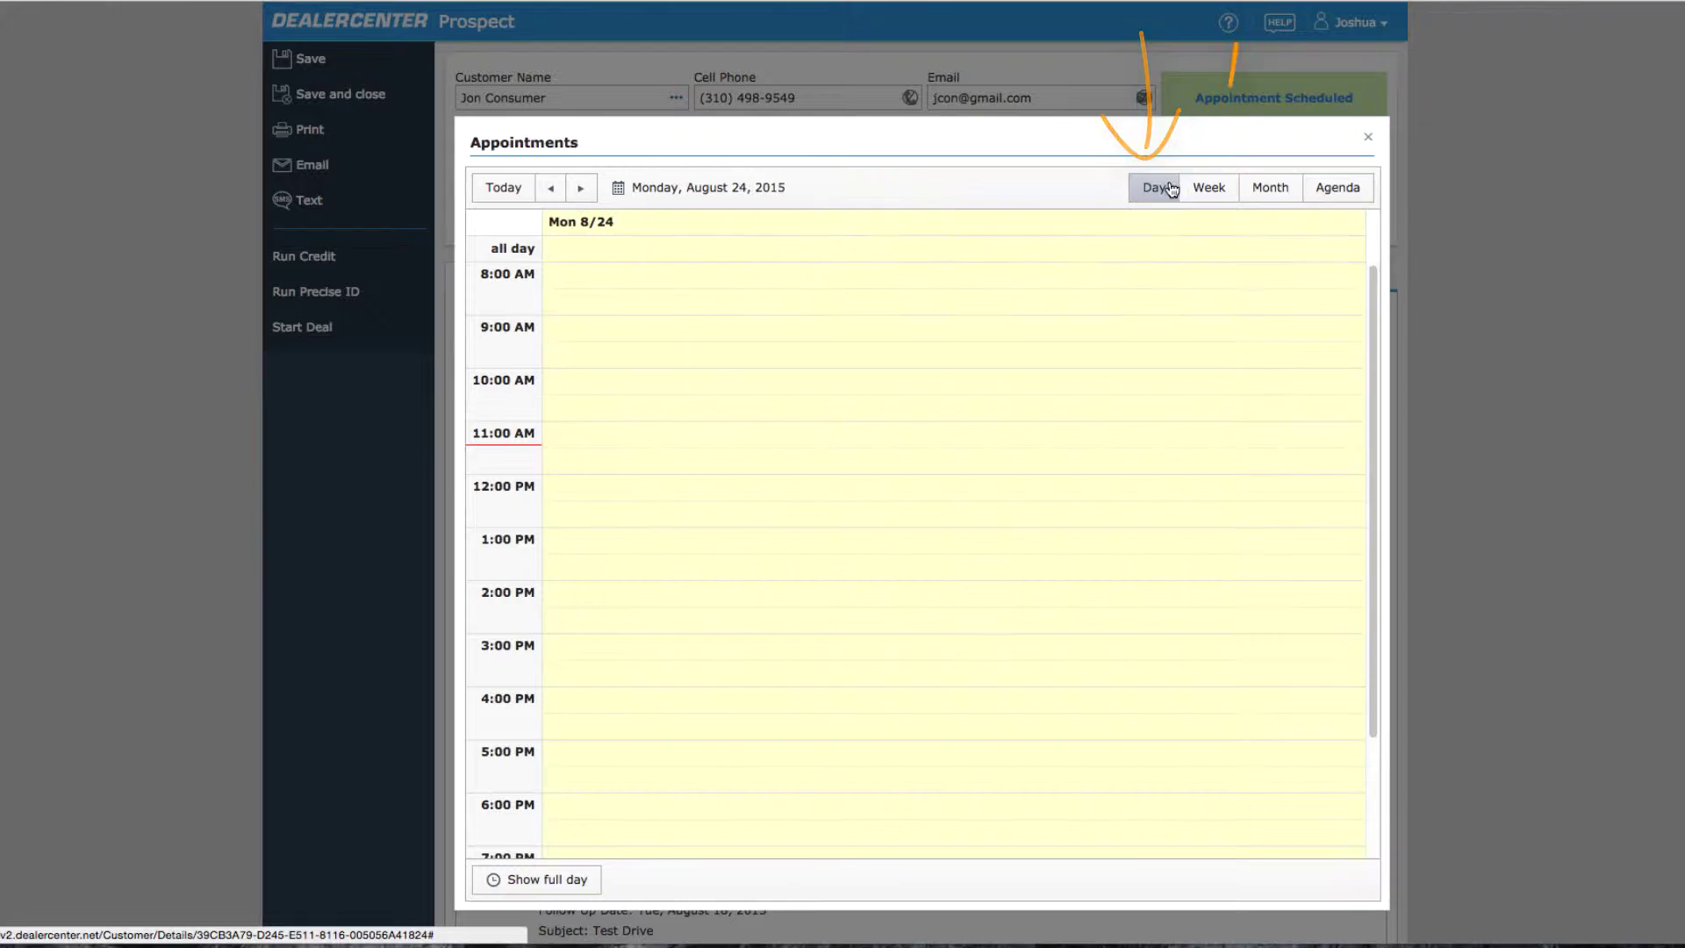
left_click(1208, 187)
left_click(1263, 188)
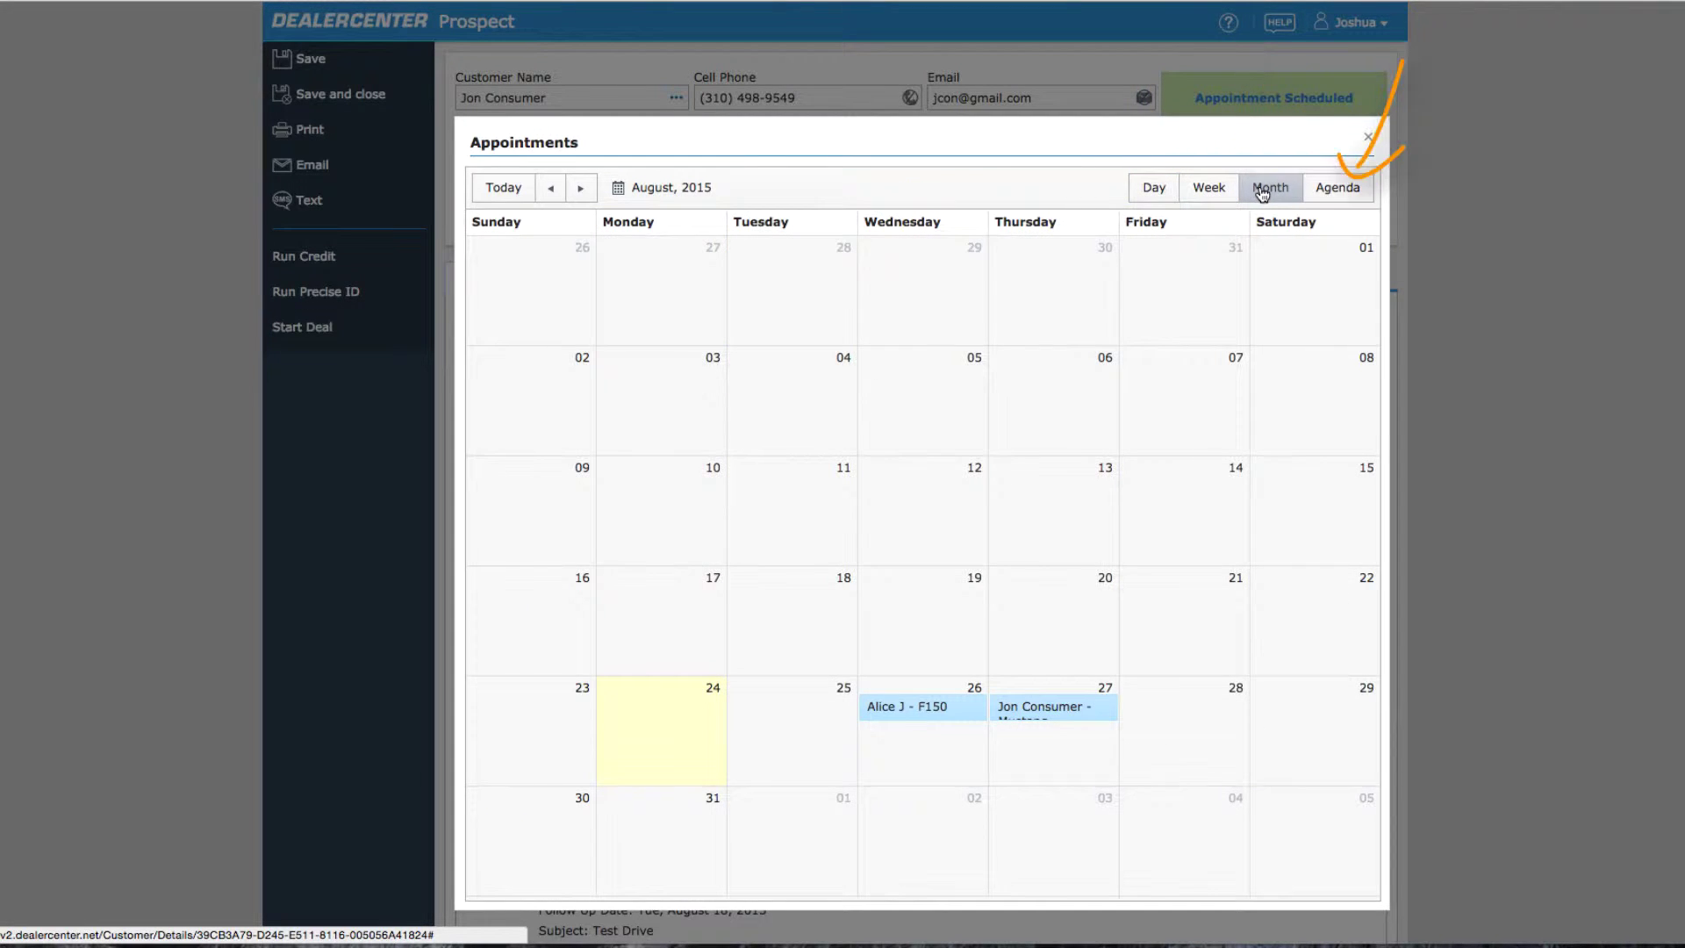
left_click(1338, 188)
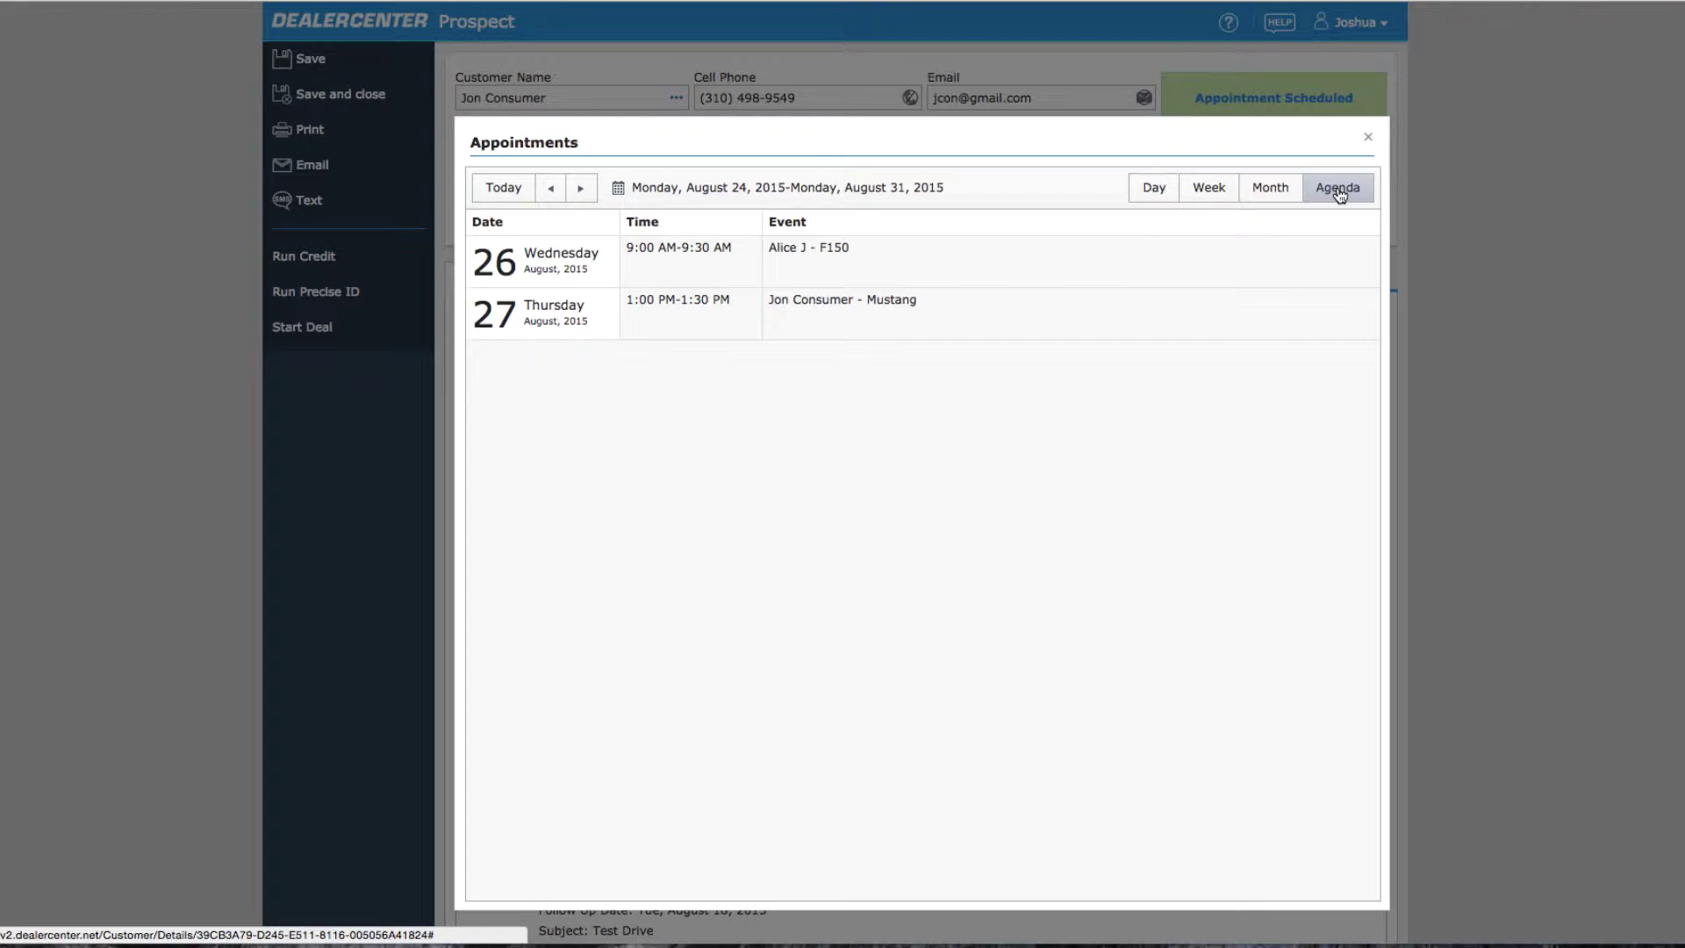
left_click(1211, 188)
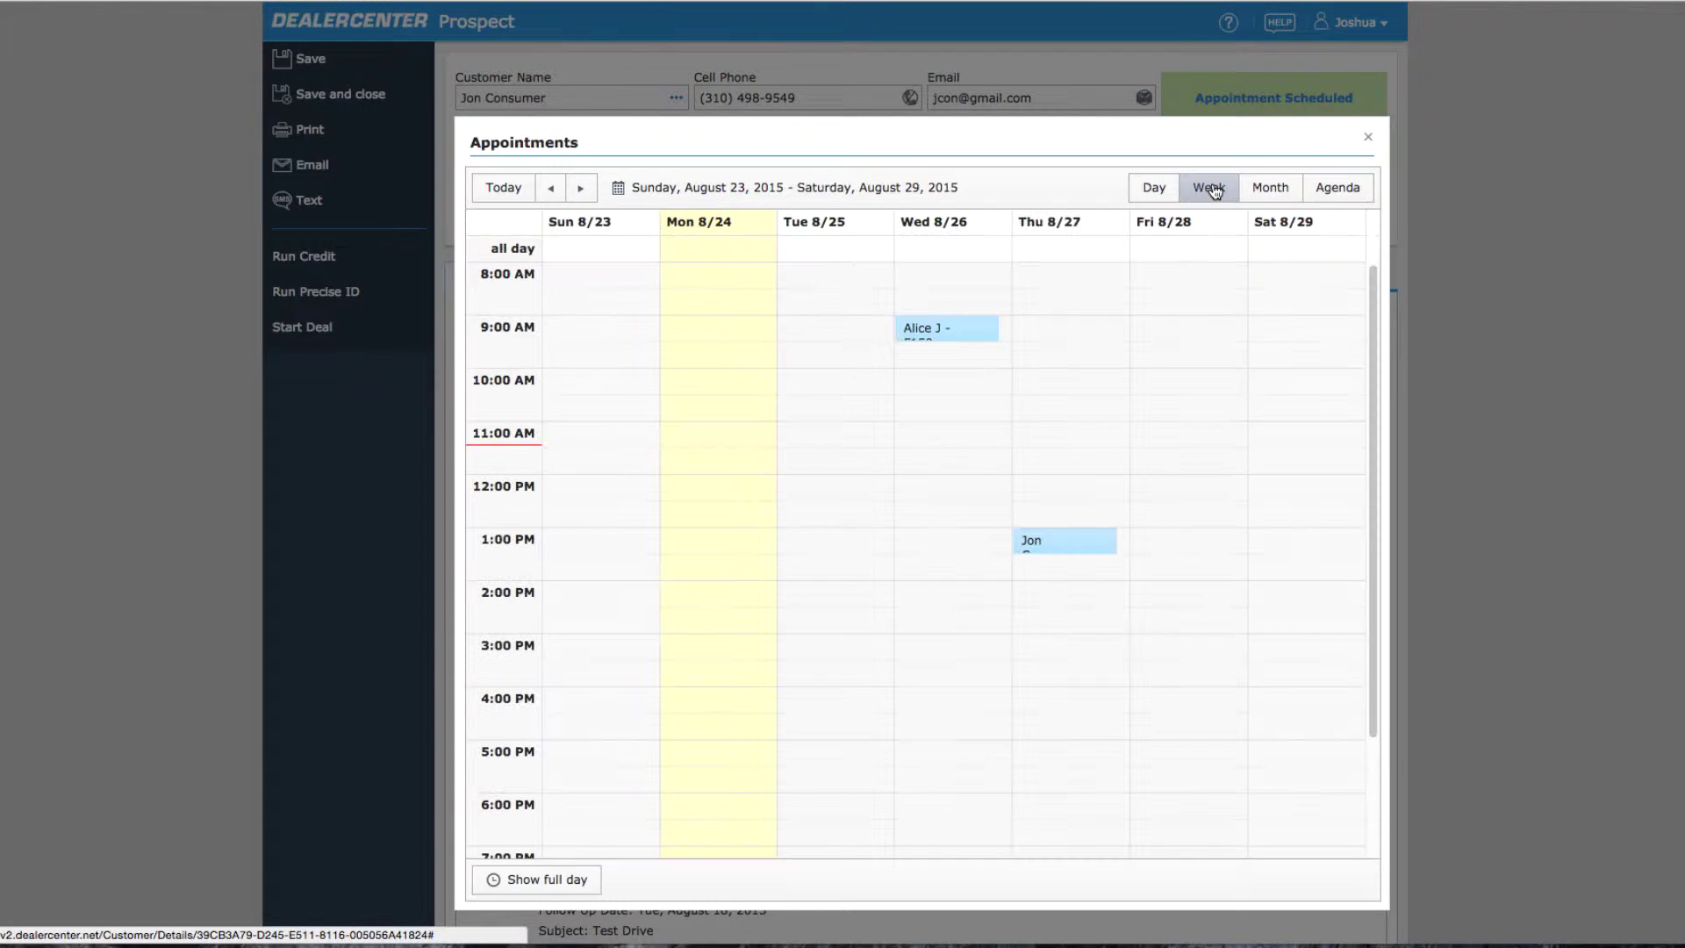
- Review the Wednesday 8/26 F150 appointment details, then return to the prospect's lead record
double_click(935, 326)
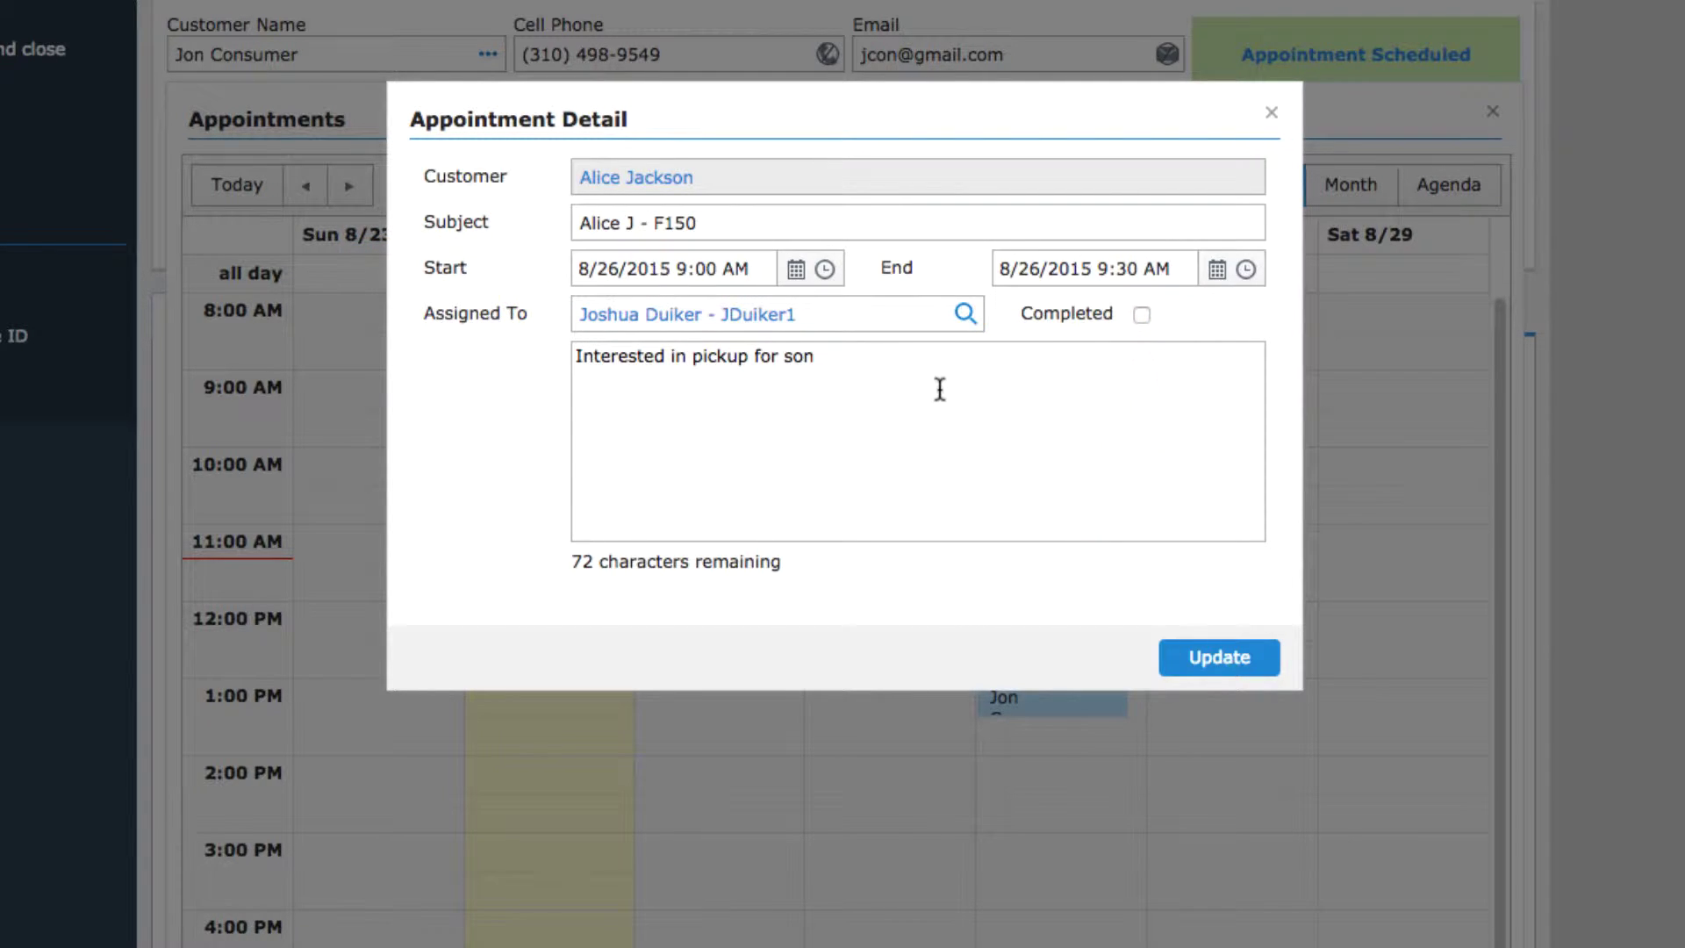
left_click(637, 177)
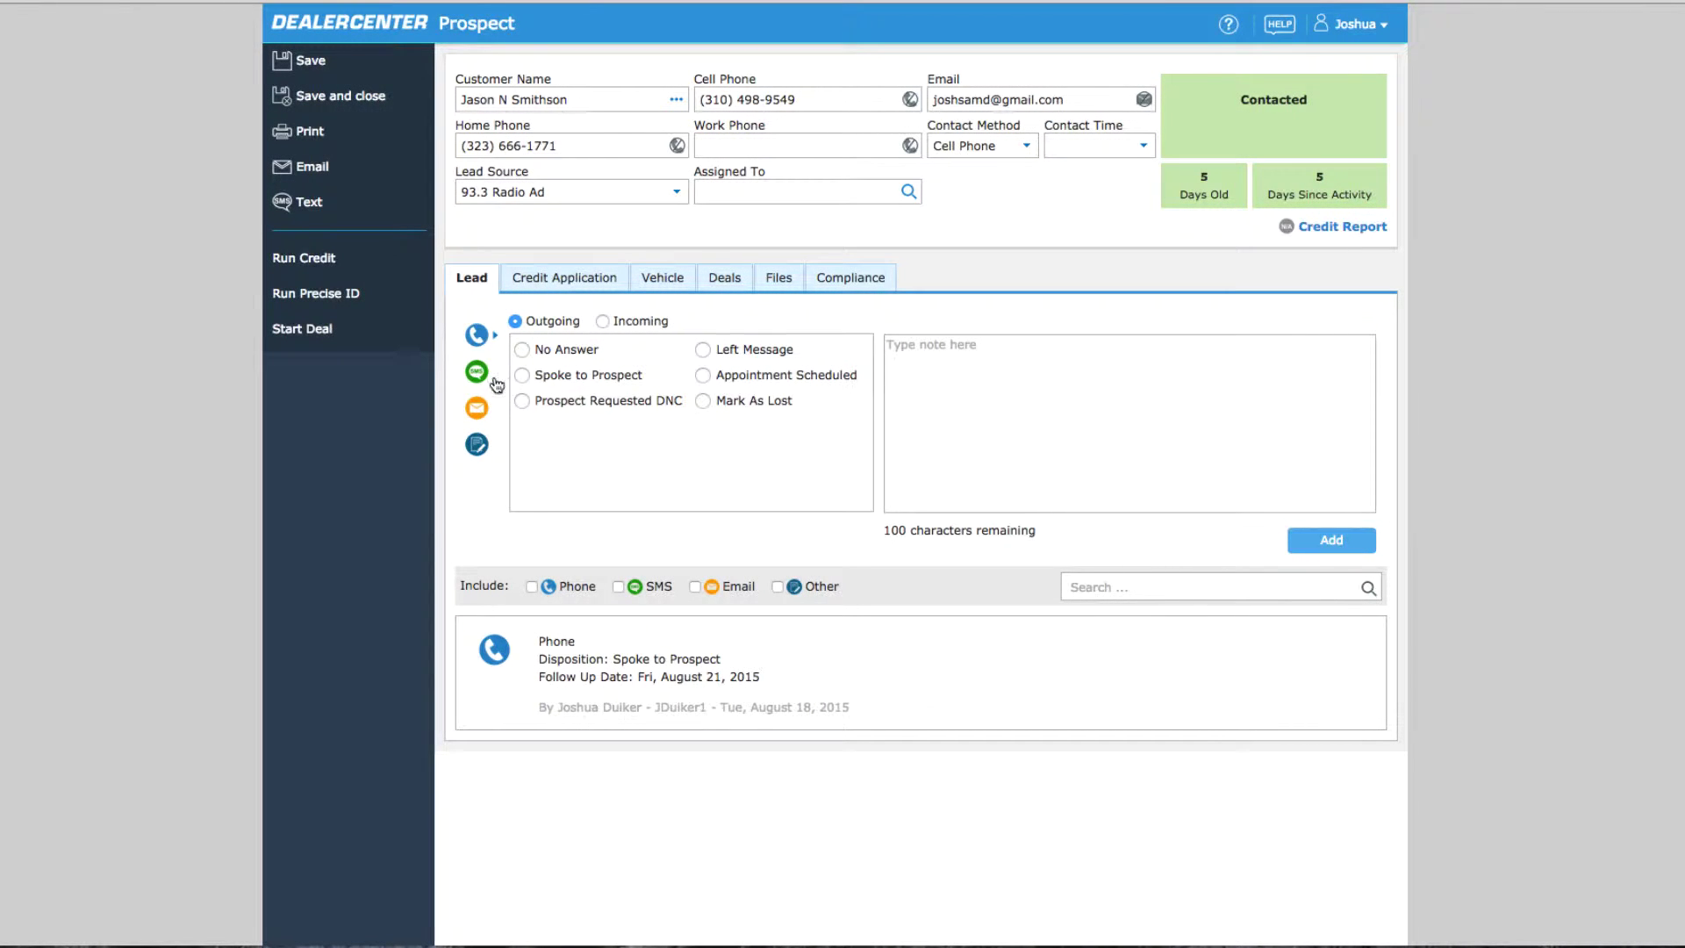
- Draft an incoming Appointment Scheduled entry for a 2012 Honda test drive starting 8/28/2015 11:30 AM
left_click(604, 322)
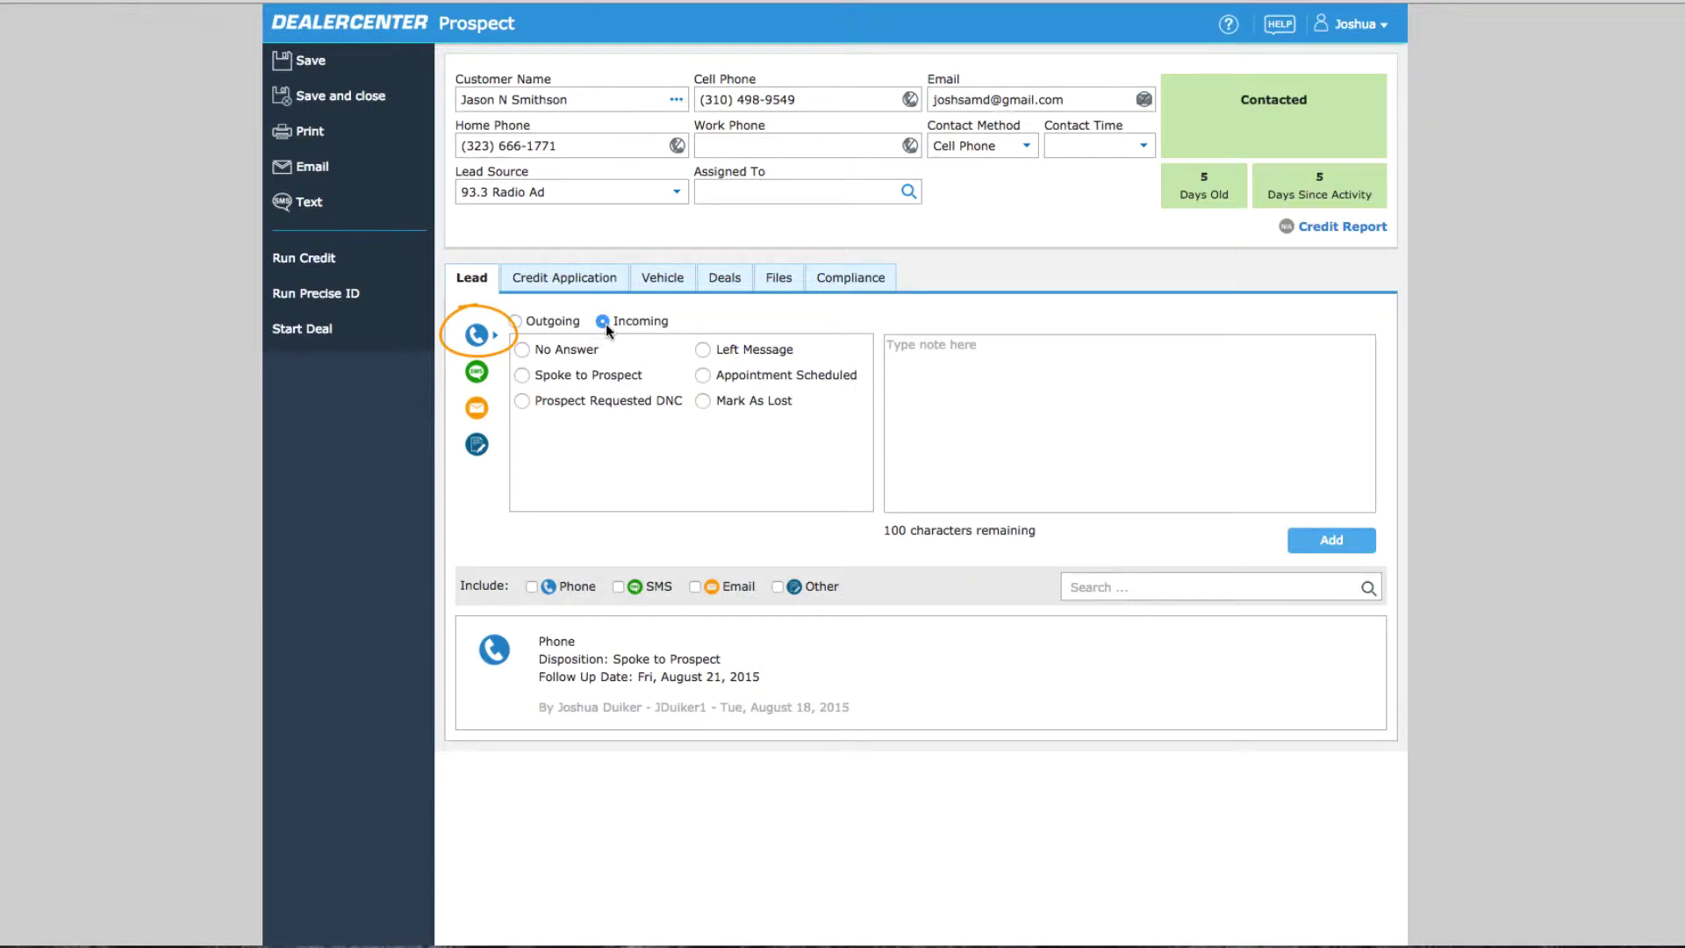
left_click(706, 375)
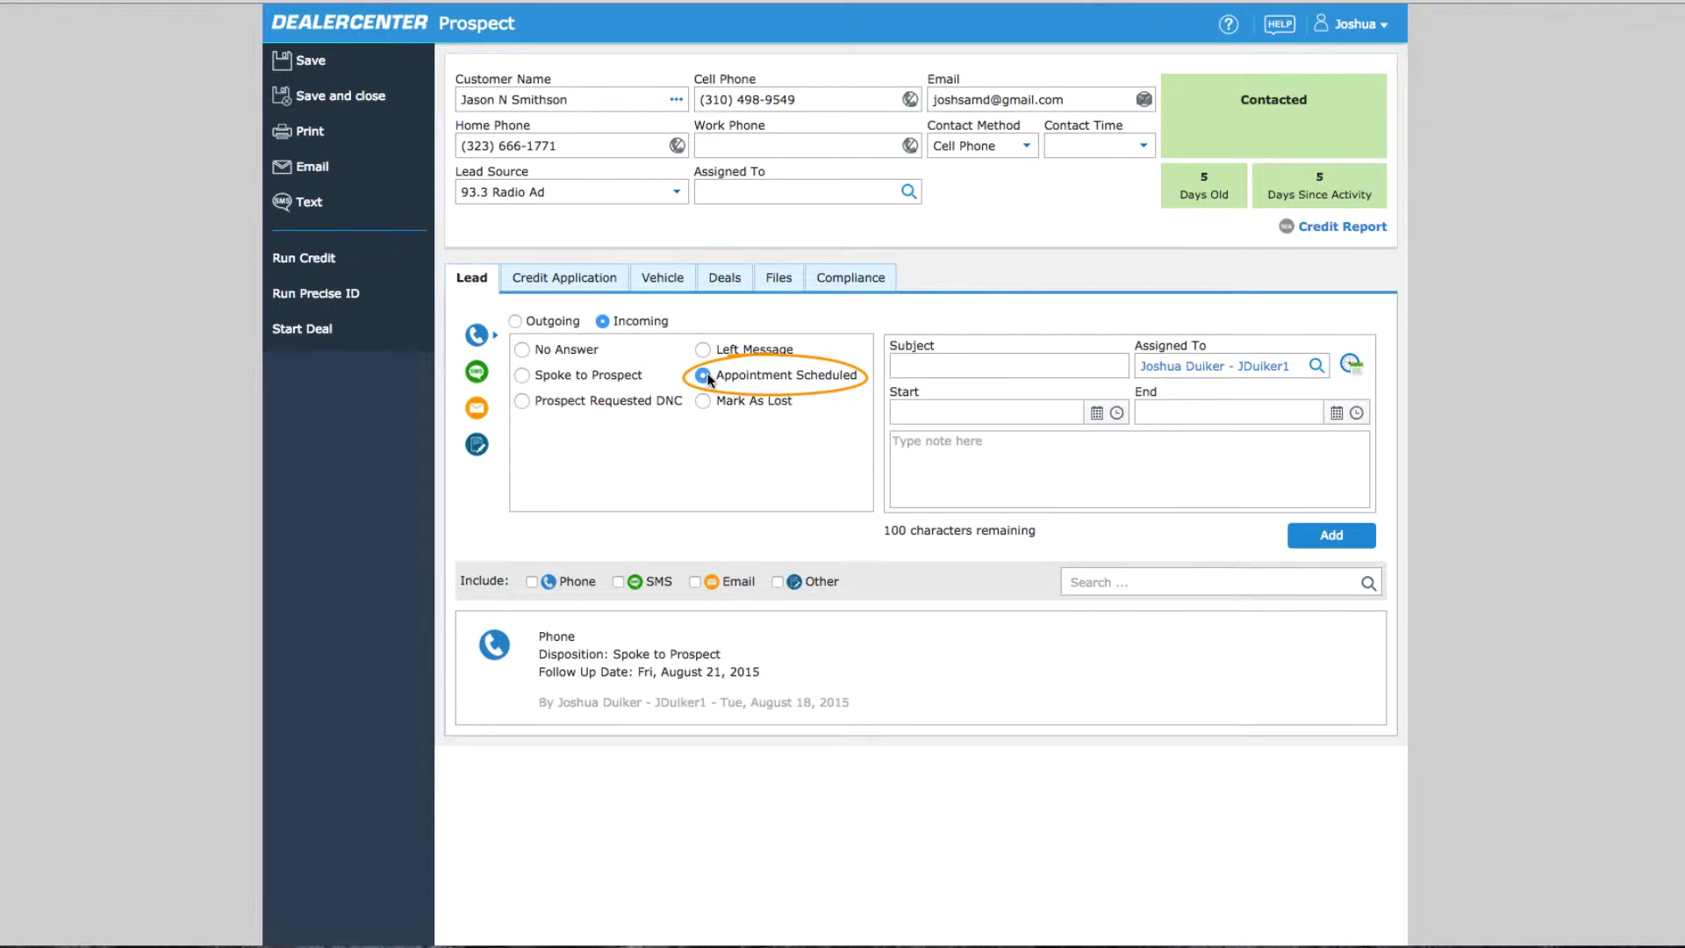
left_click(907, 367)
type("Jason S. - Test Drive 2012 Honda")
left_click(1096, 413)
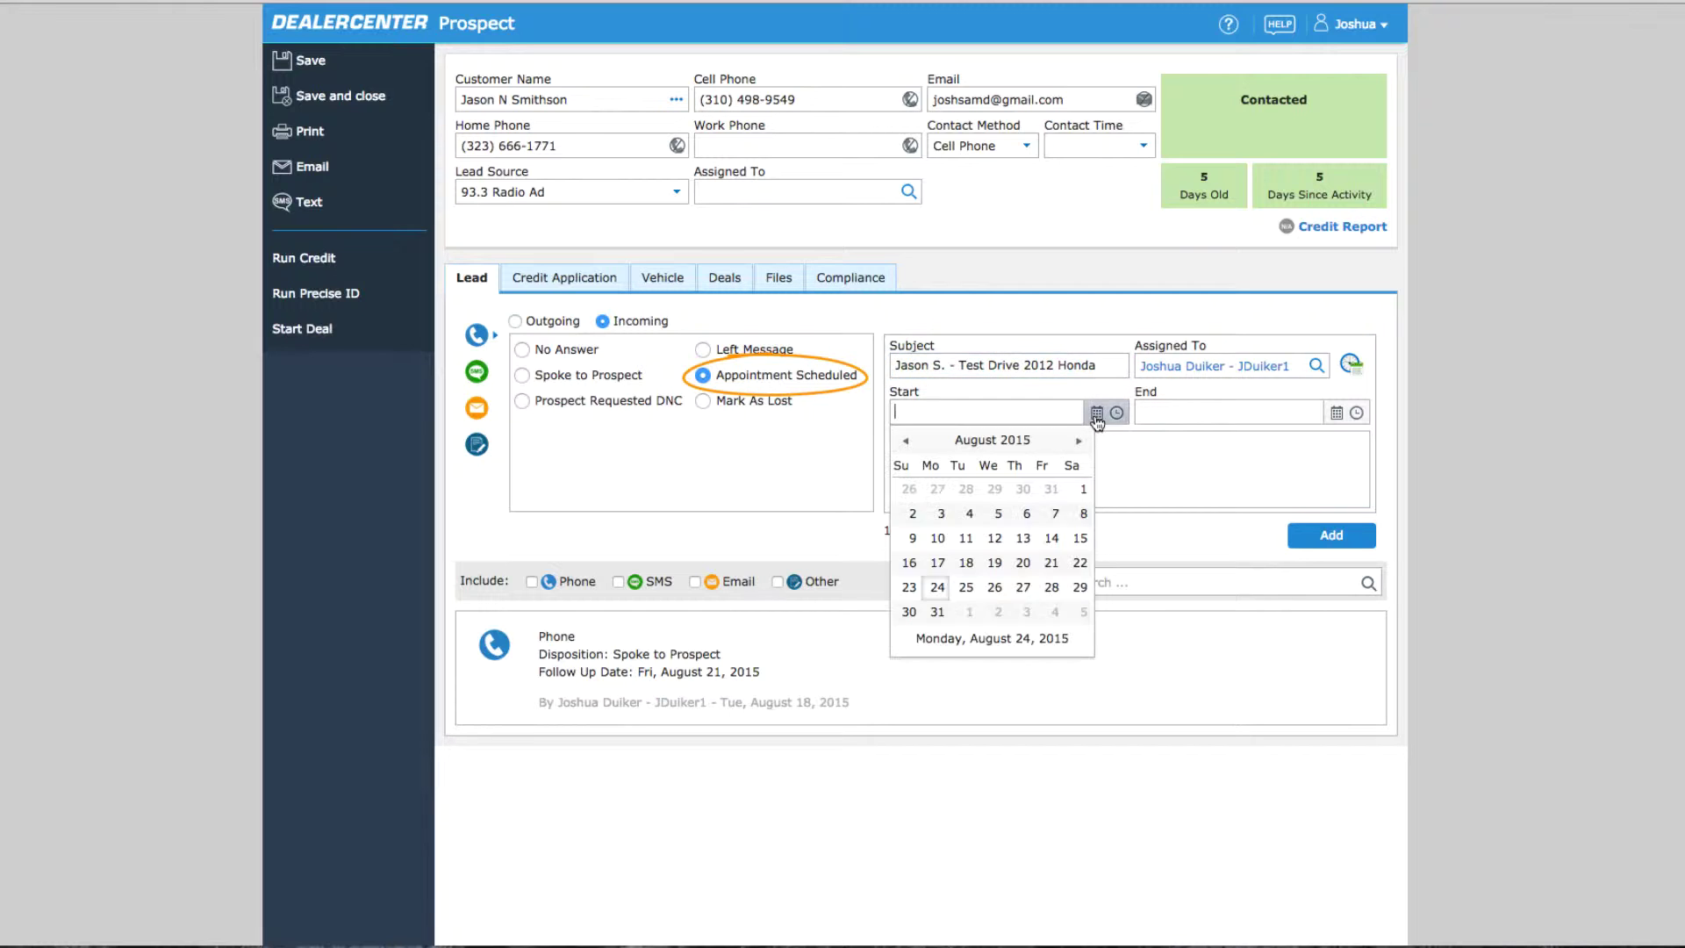
left_click(1023, 588)
left_click(1116, 413)
scroll(1014, 527, "down", 1)
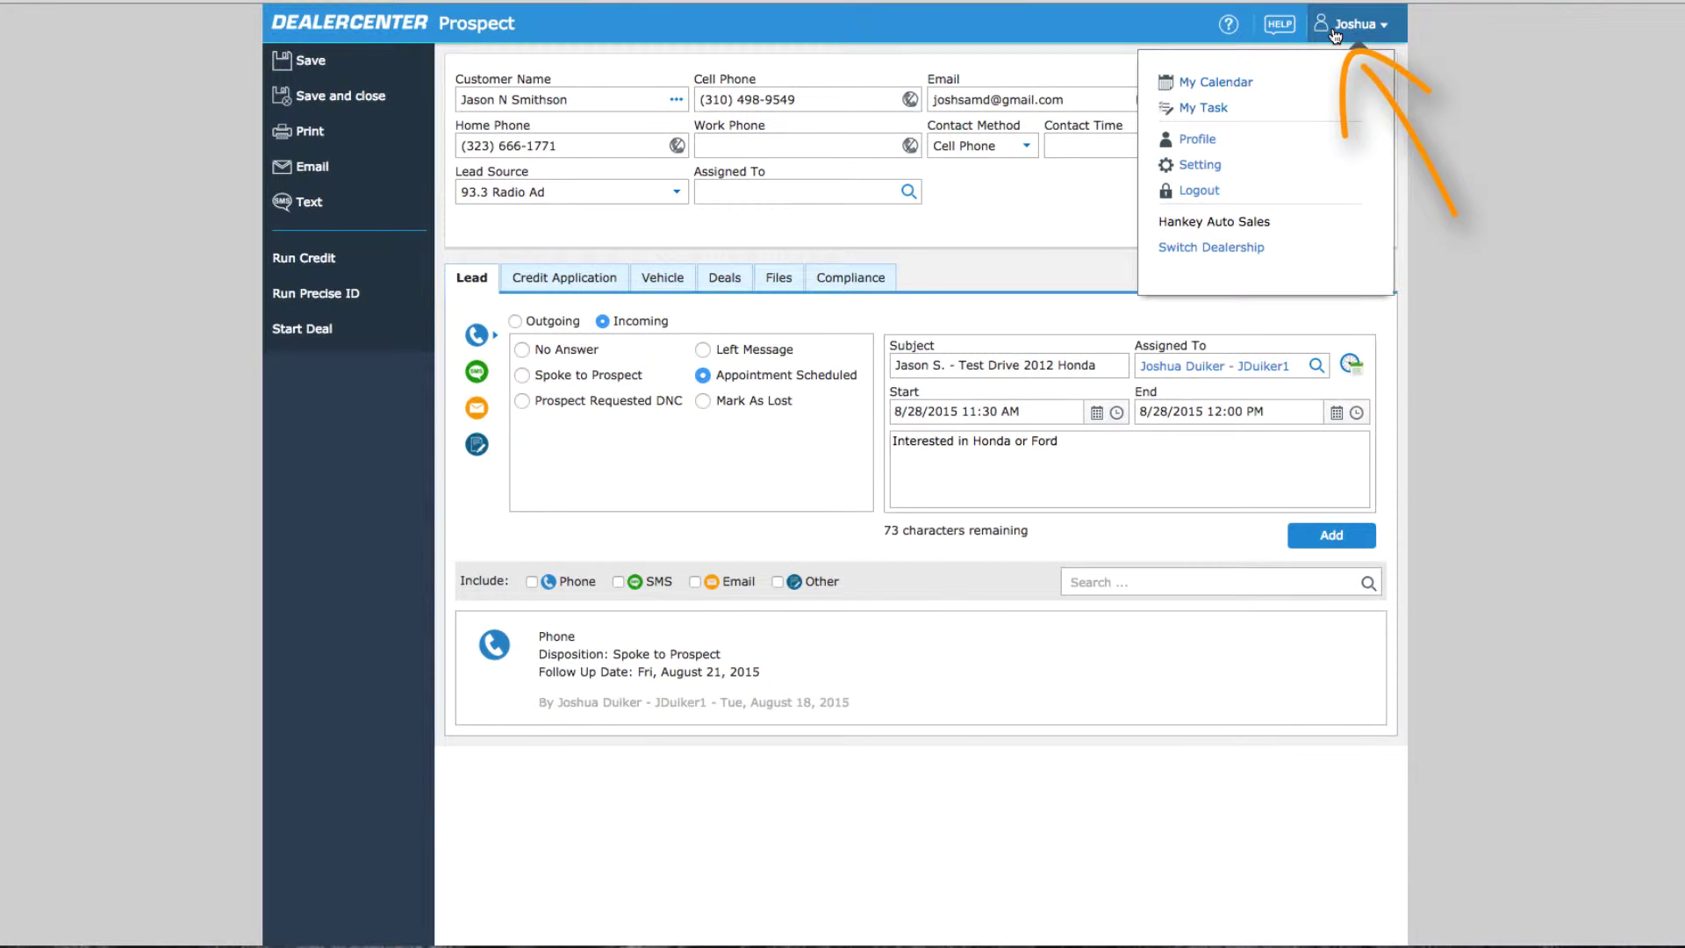
- Open the weekly appointments calendar and start a new appointment in the Friday 11:30 AM slot
left_click(1230, 84)
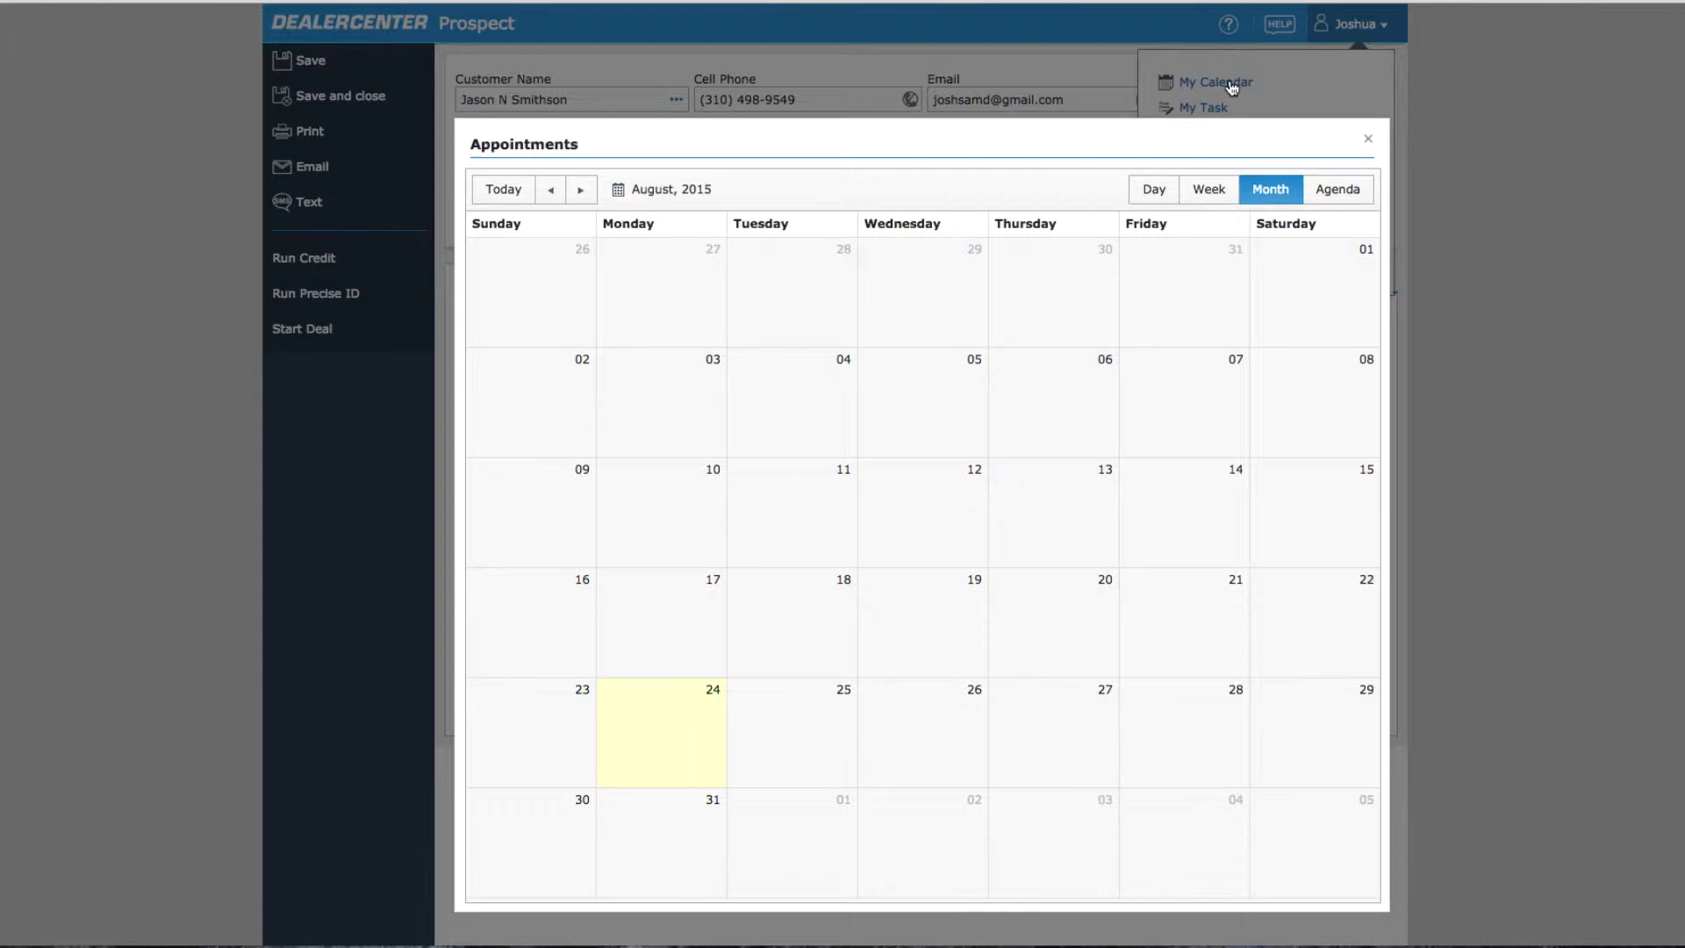
left_click(1213, 193)
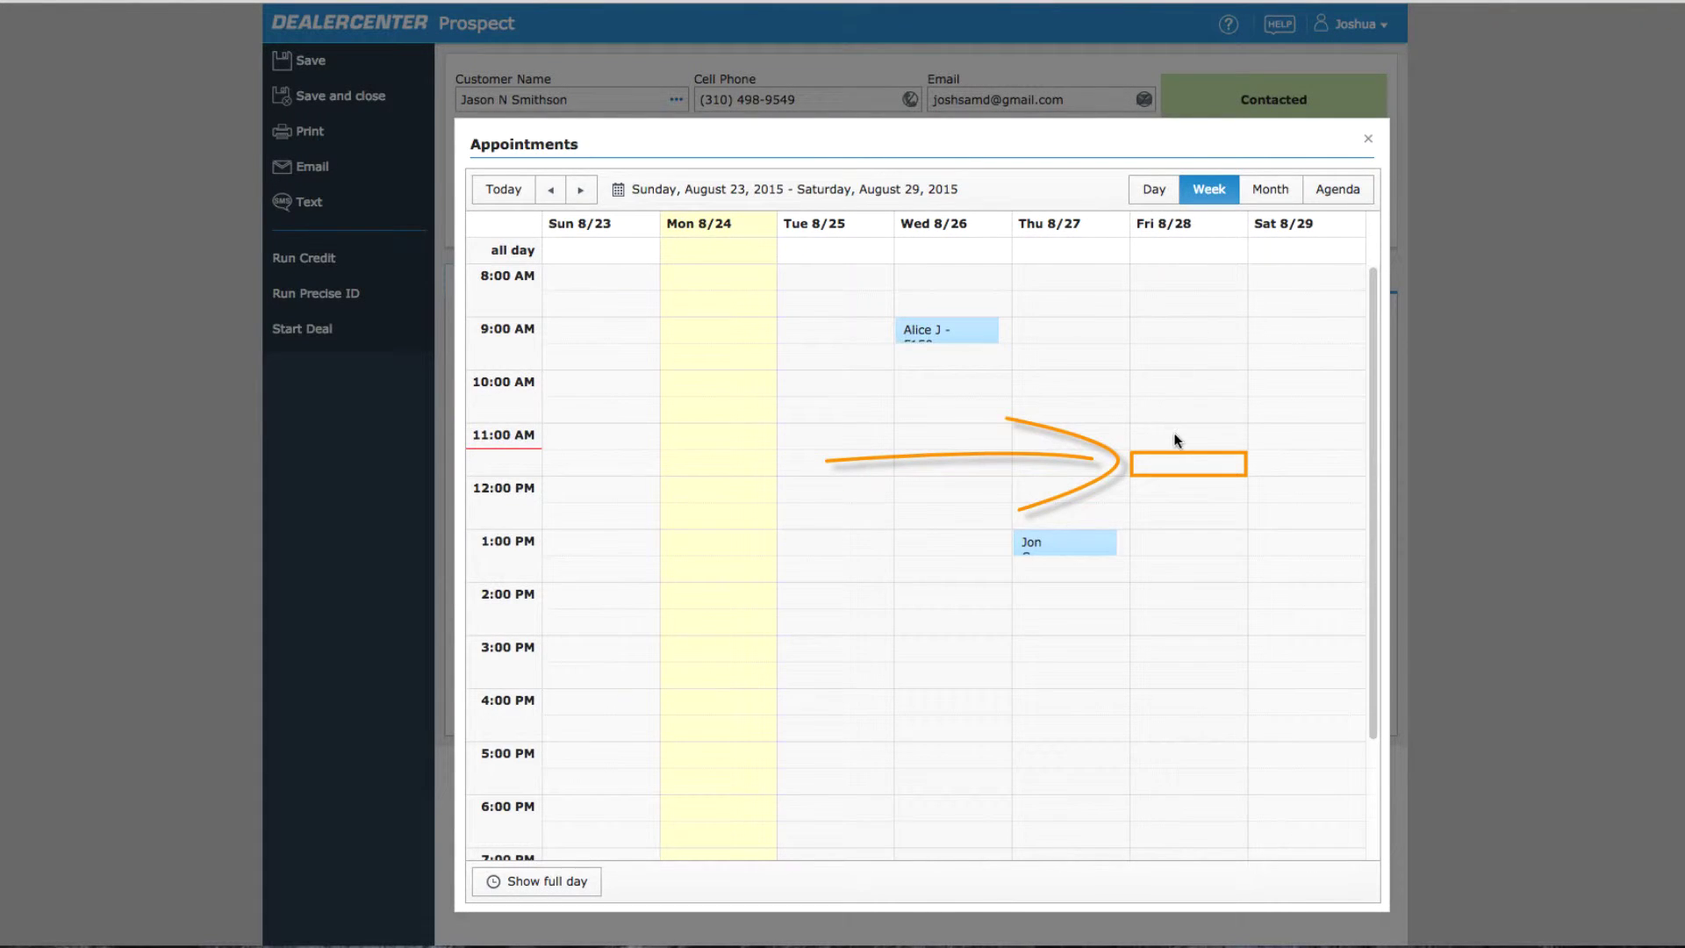
double_click(1179, 460)
- Pick the prospect as customer, paste the 2012 Honda test-drive subject, note 'Interested in Honda or Fore', and save
left_click(820, 186)
type("J")
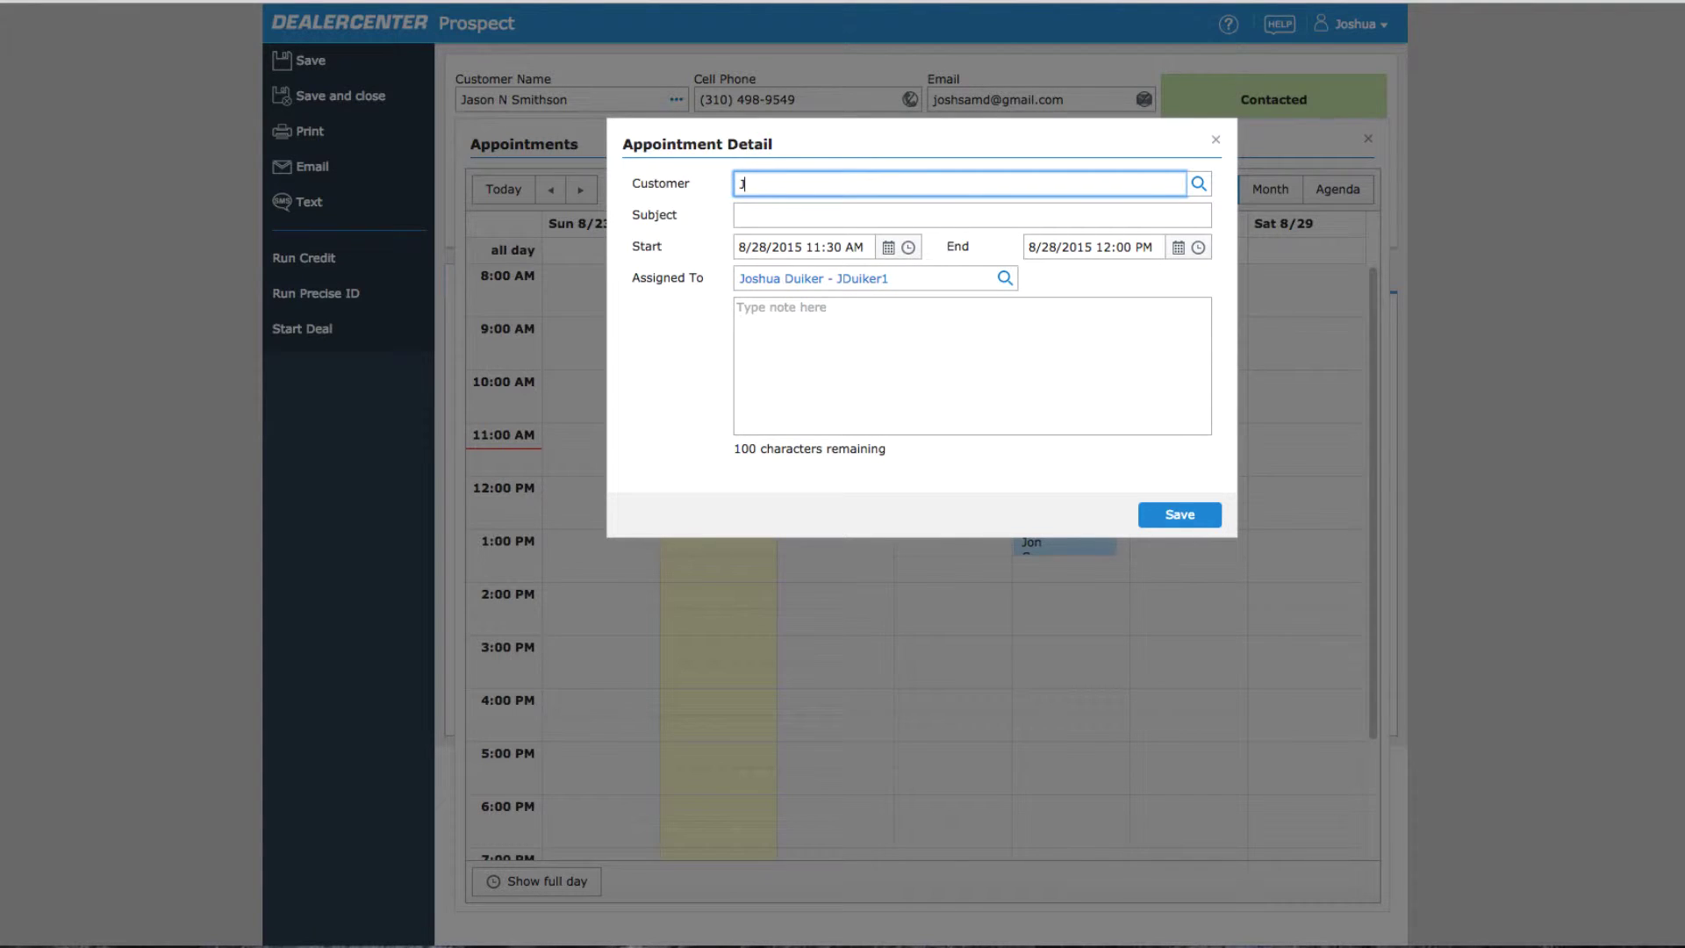
type("ason")
left_click(1057, 254)
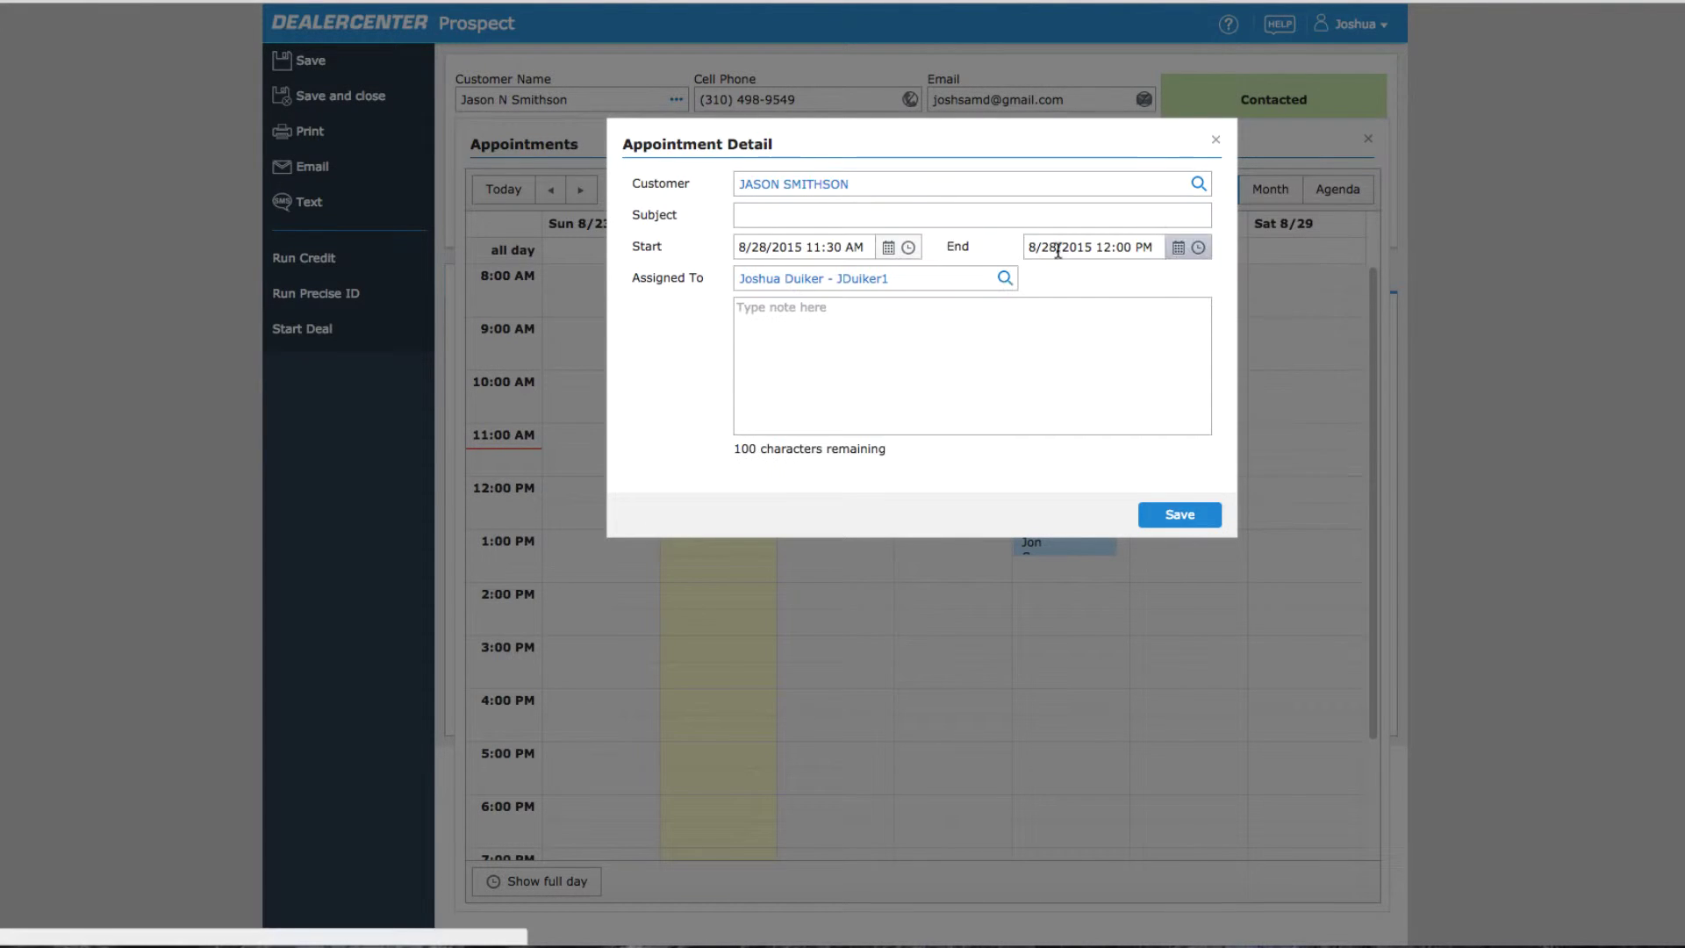
left_click(829, 217)
type("Jason S. - Test Drive 2012 Honda")
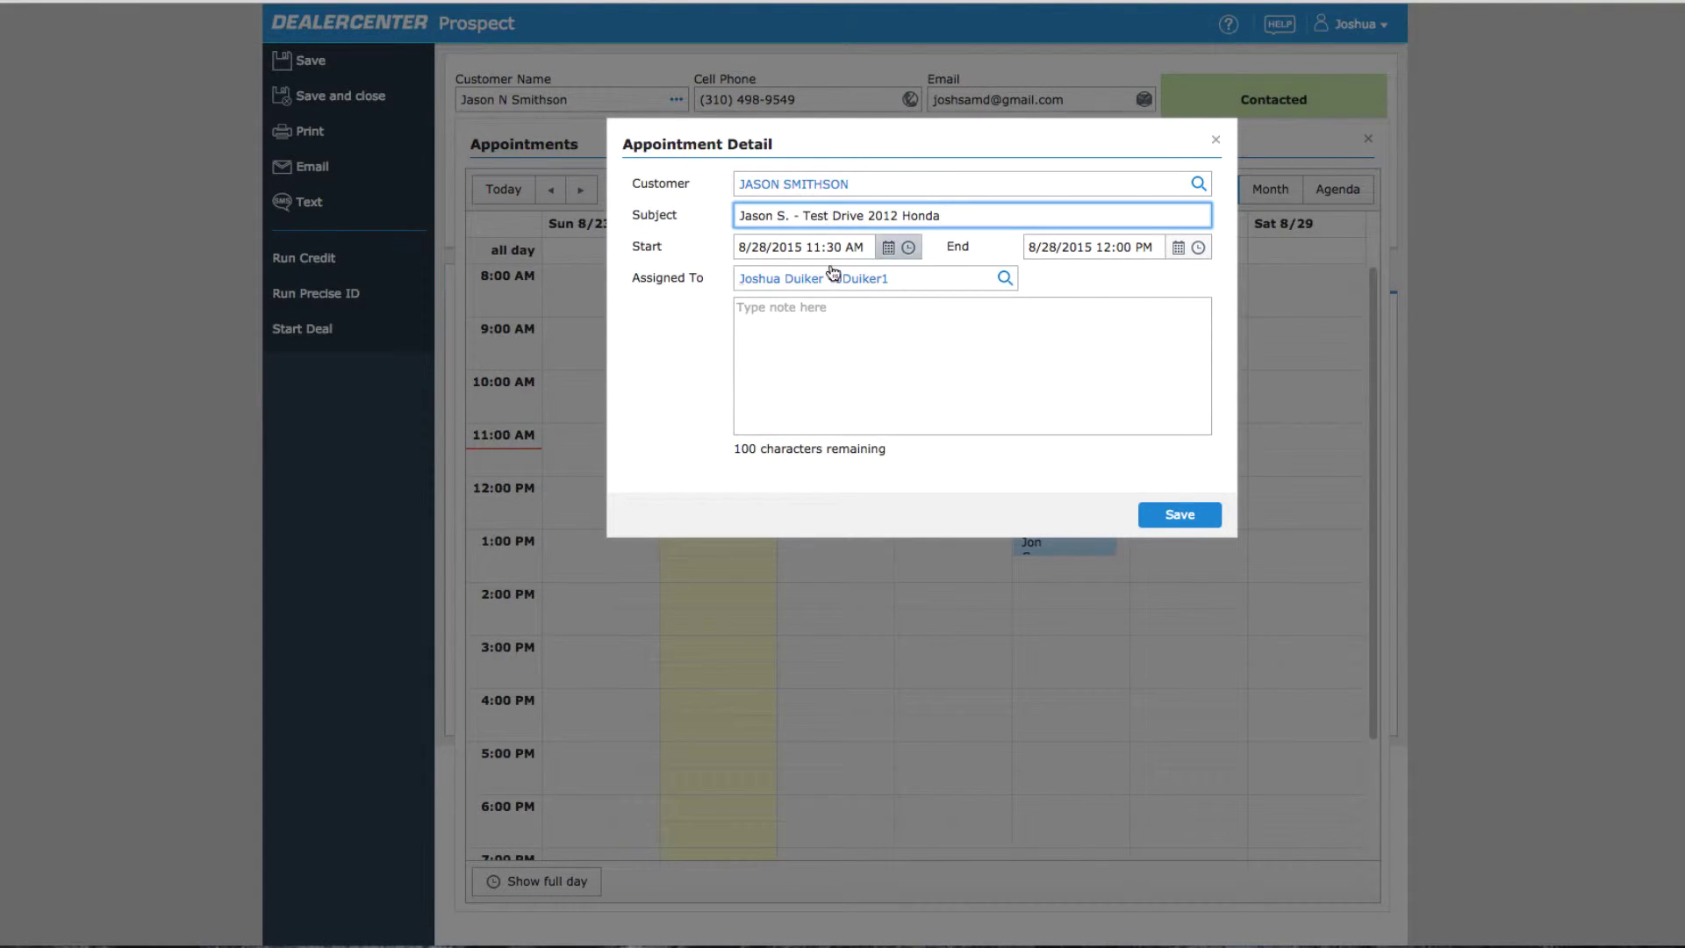
left_click(797, 320)
type("Interested")
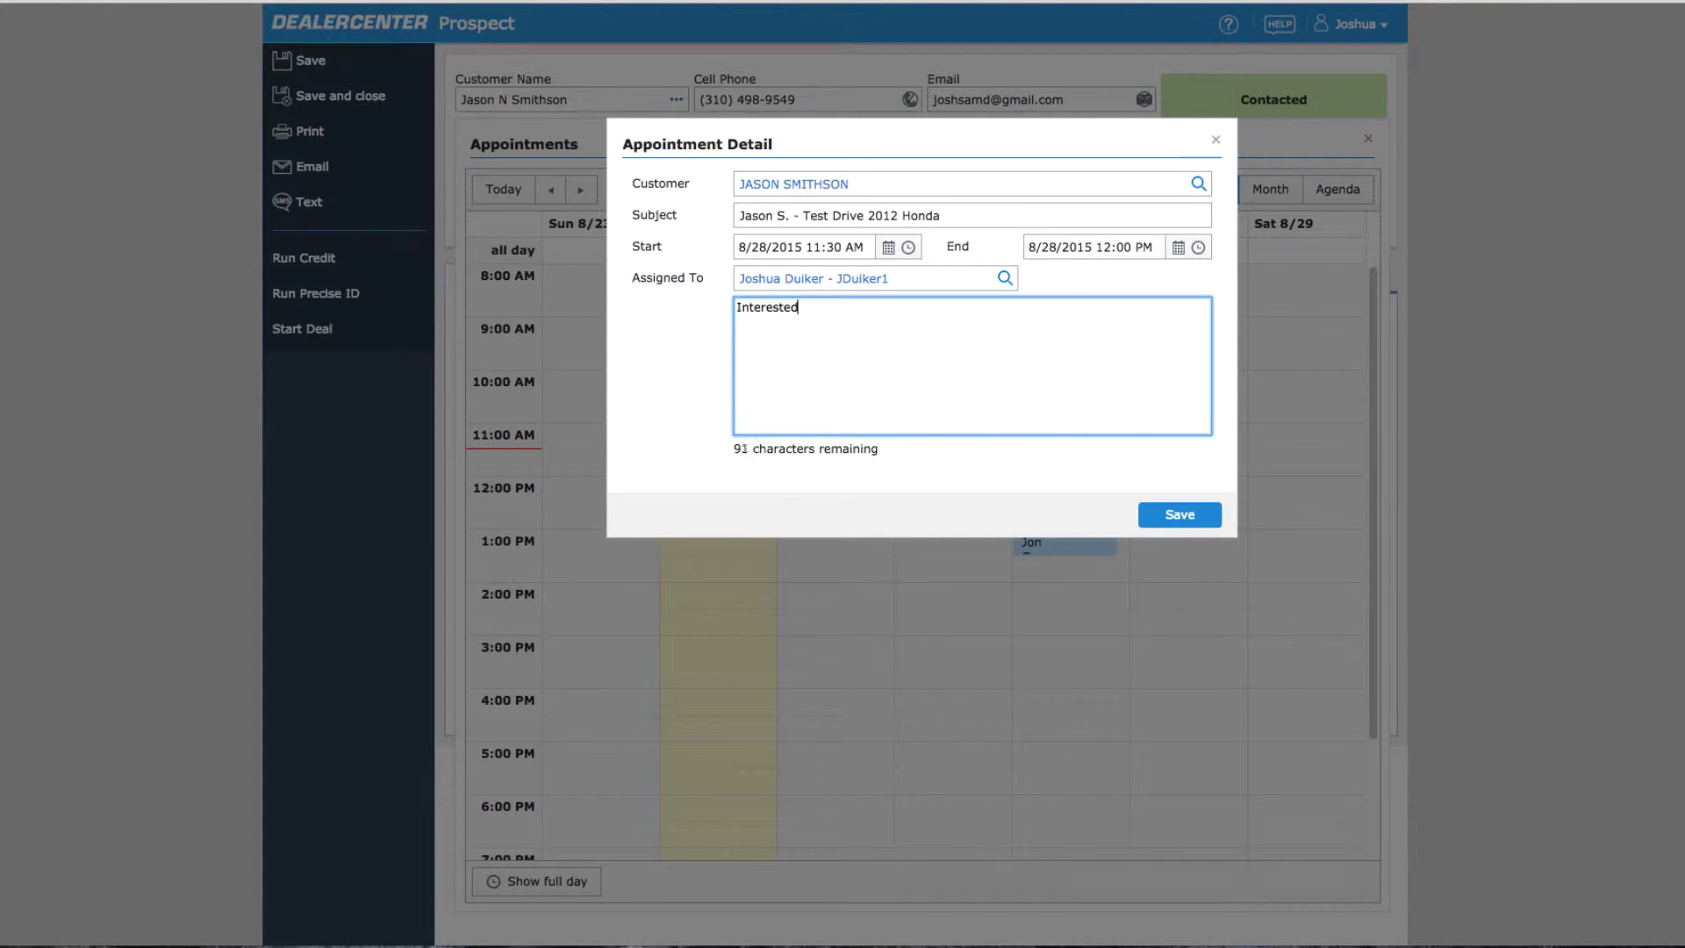
type(" in Honda or Fore")
left_click(1180, 518)
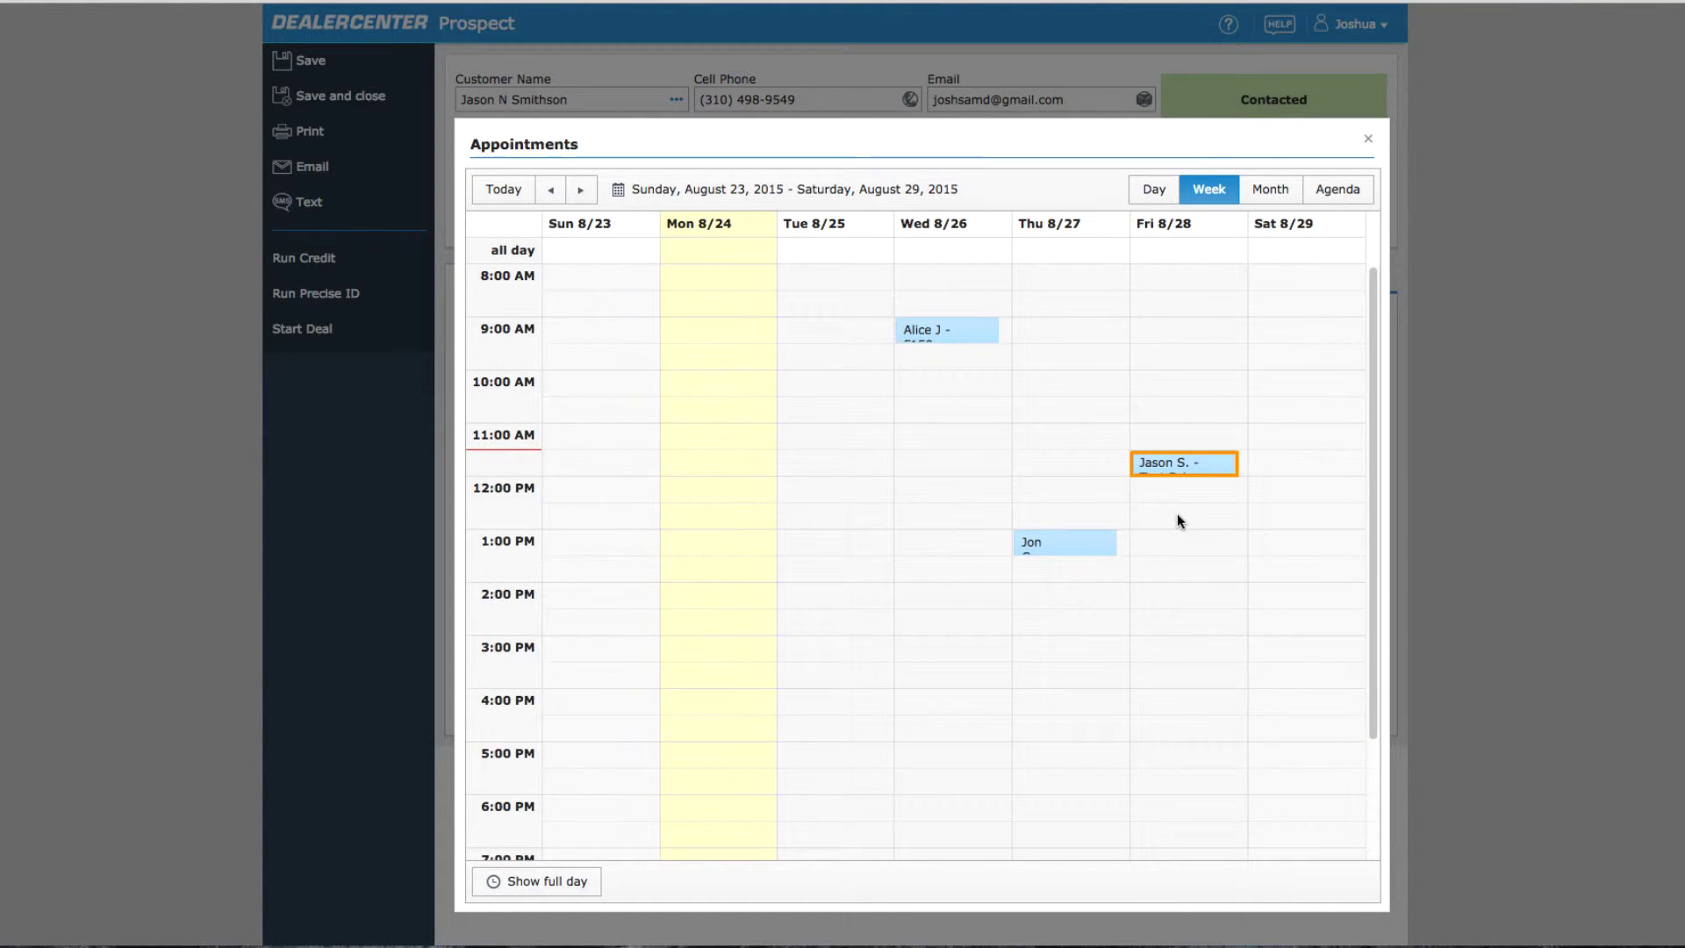
mouse_move(1169, 476)
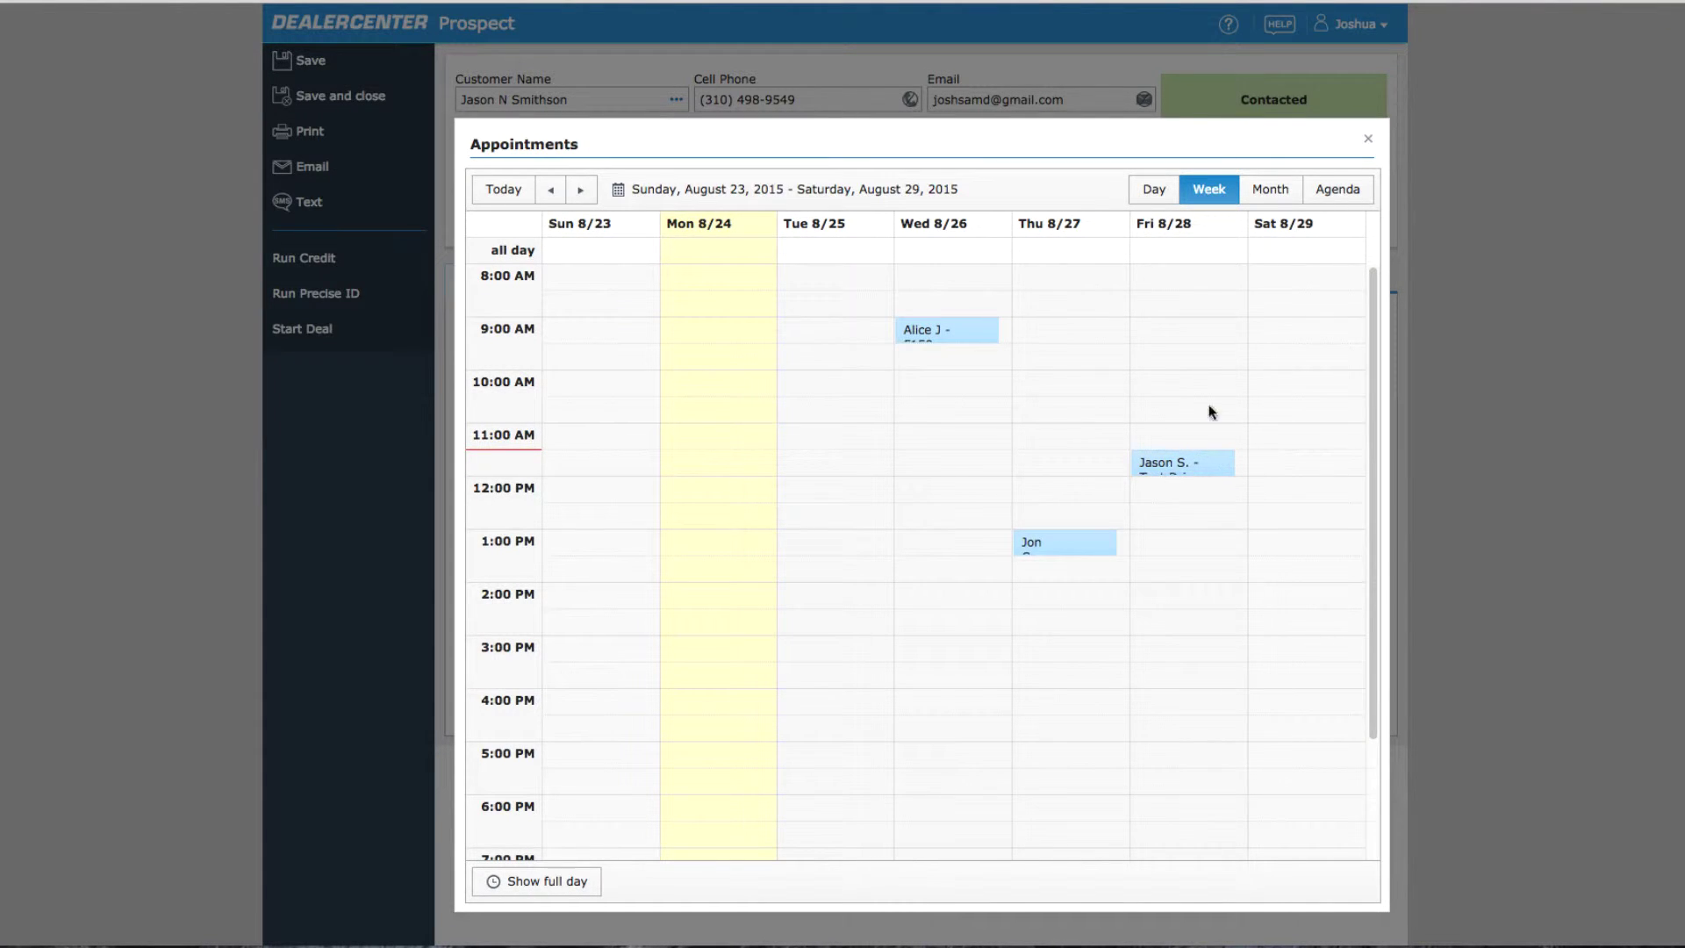
- Close the calendar and mark the Wednesday F150 appointment activity Completed, confirming with Yes
left_click(1367, 142)
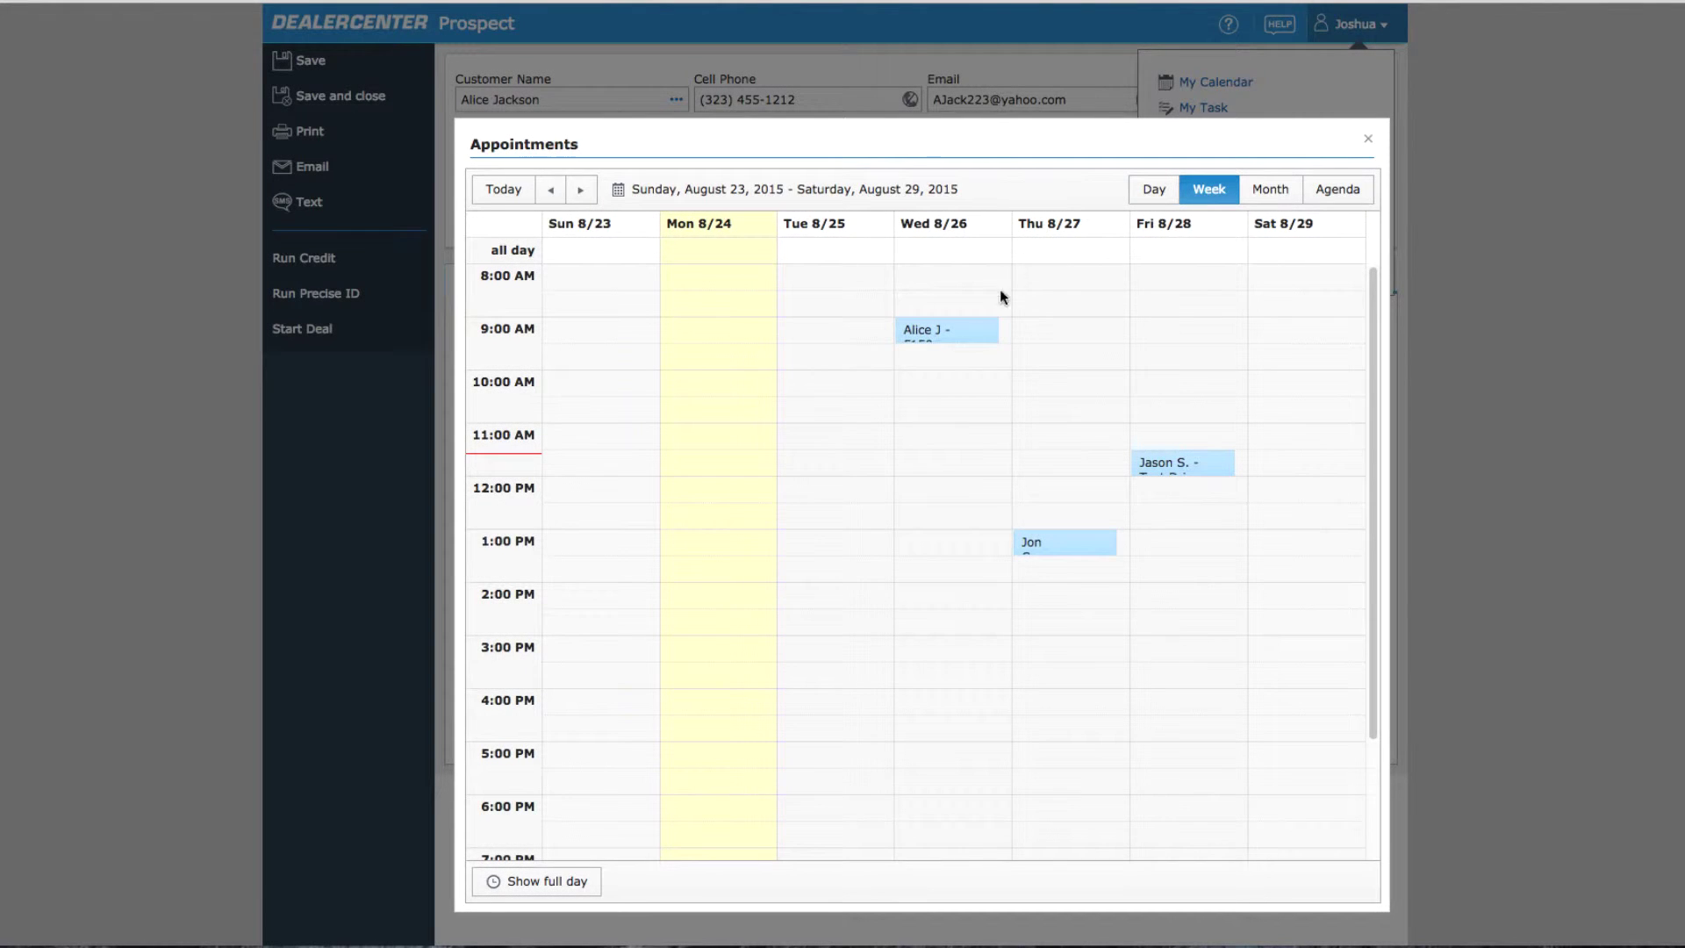
double_click(946, 330)
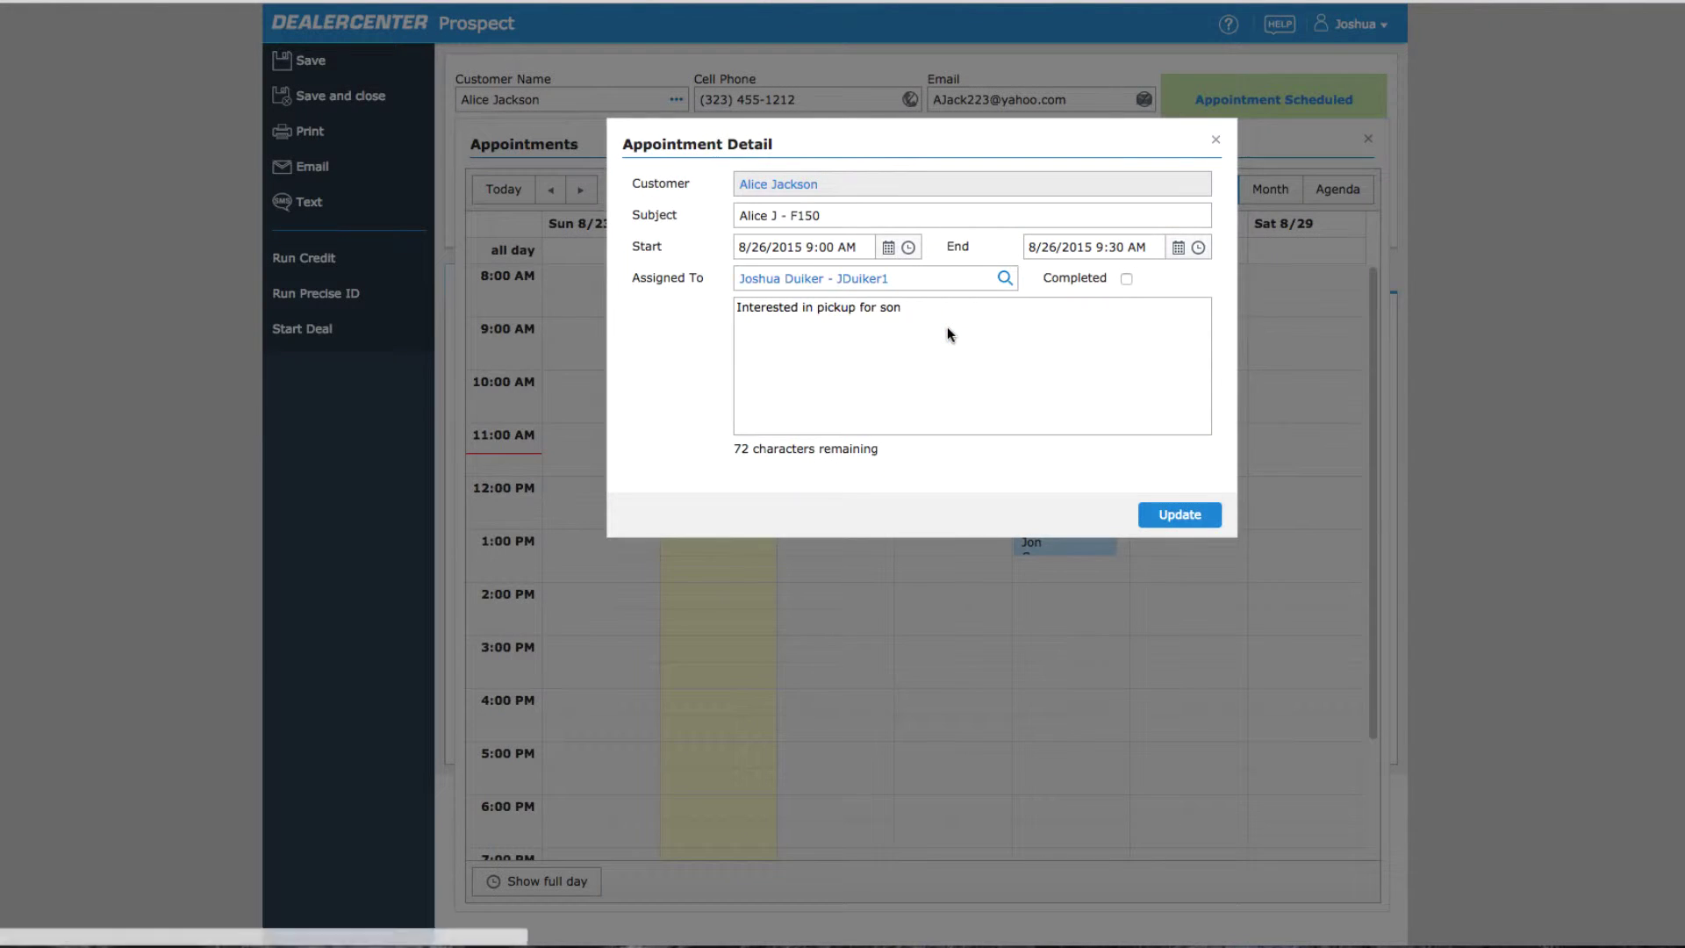
left_click(1128, 278)
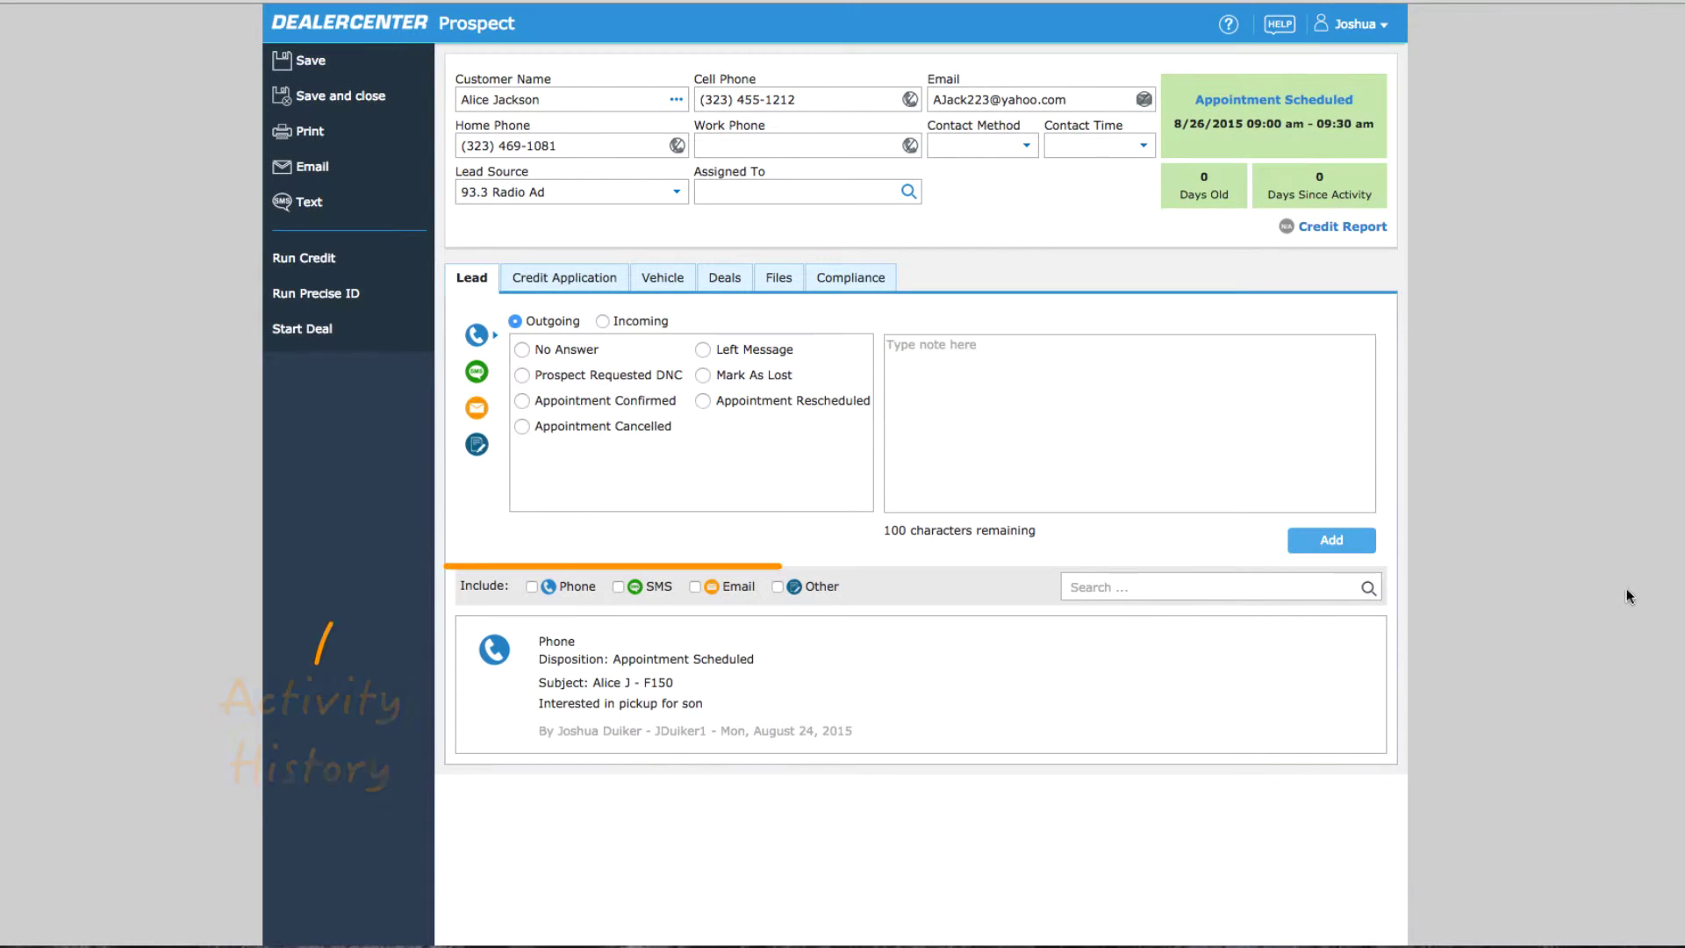
mouse_move(1314, 685)
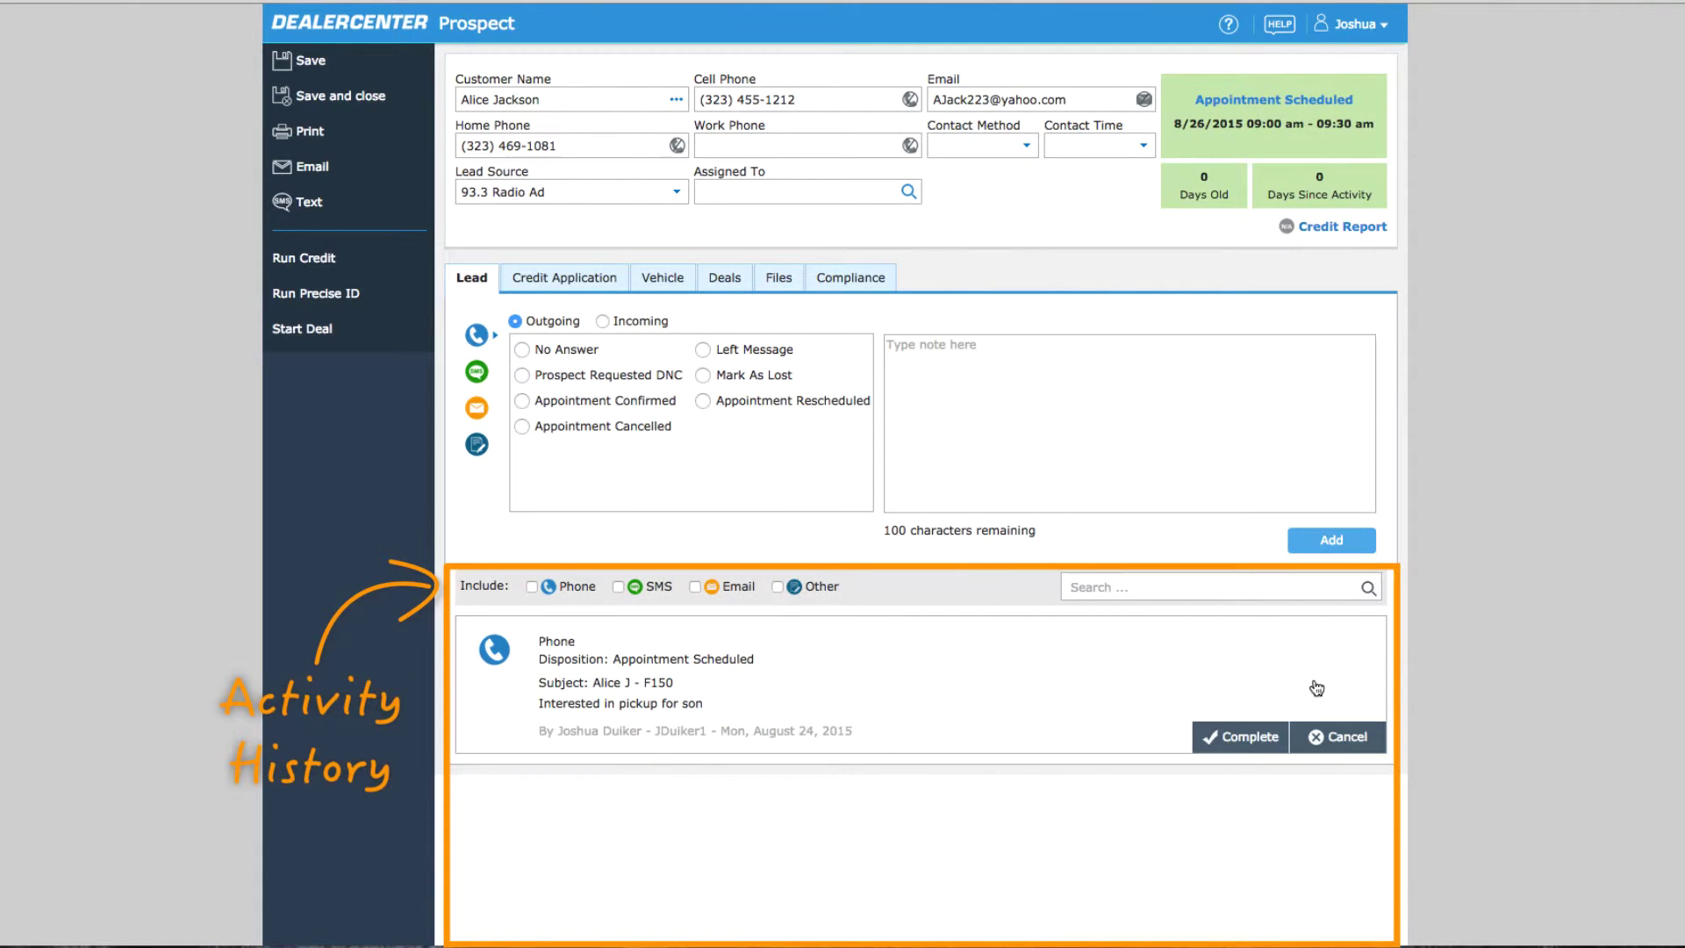
left_click(1240, 740)
left_click(1005, 525)
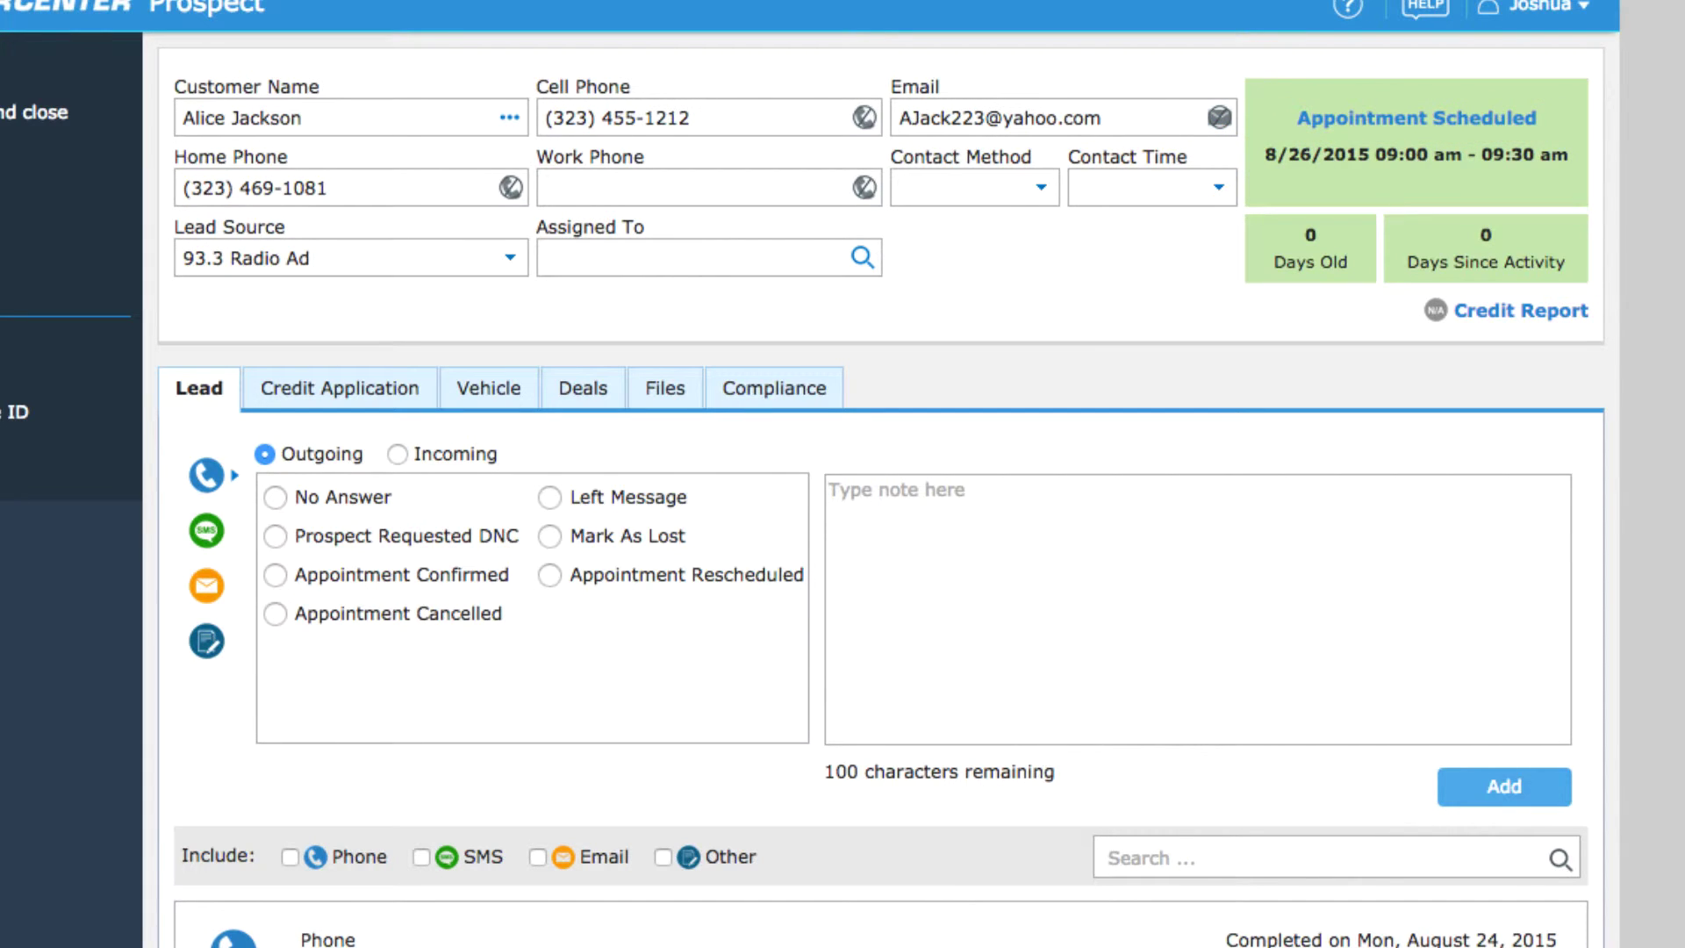
- Draft a Prospect Test Drove Vehicle/Demo outcome, follow-up 8/28/2015, noting a 2012 F150 test drive and planned purchase next weekend
left_click(206, 641)
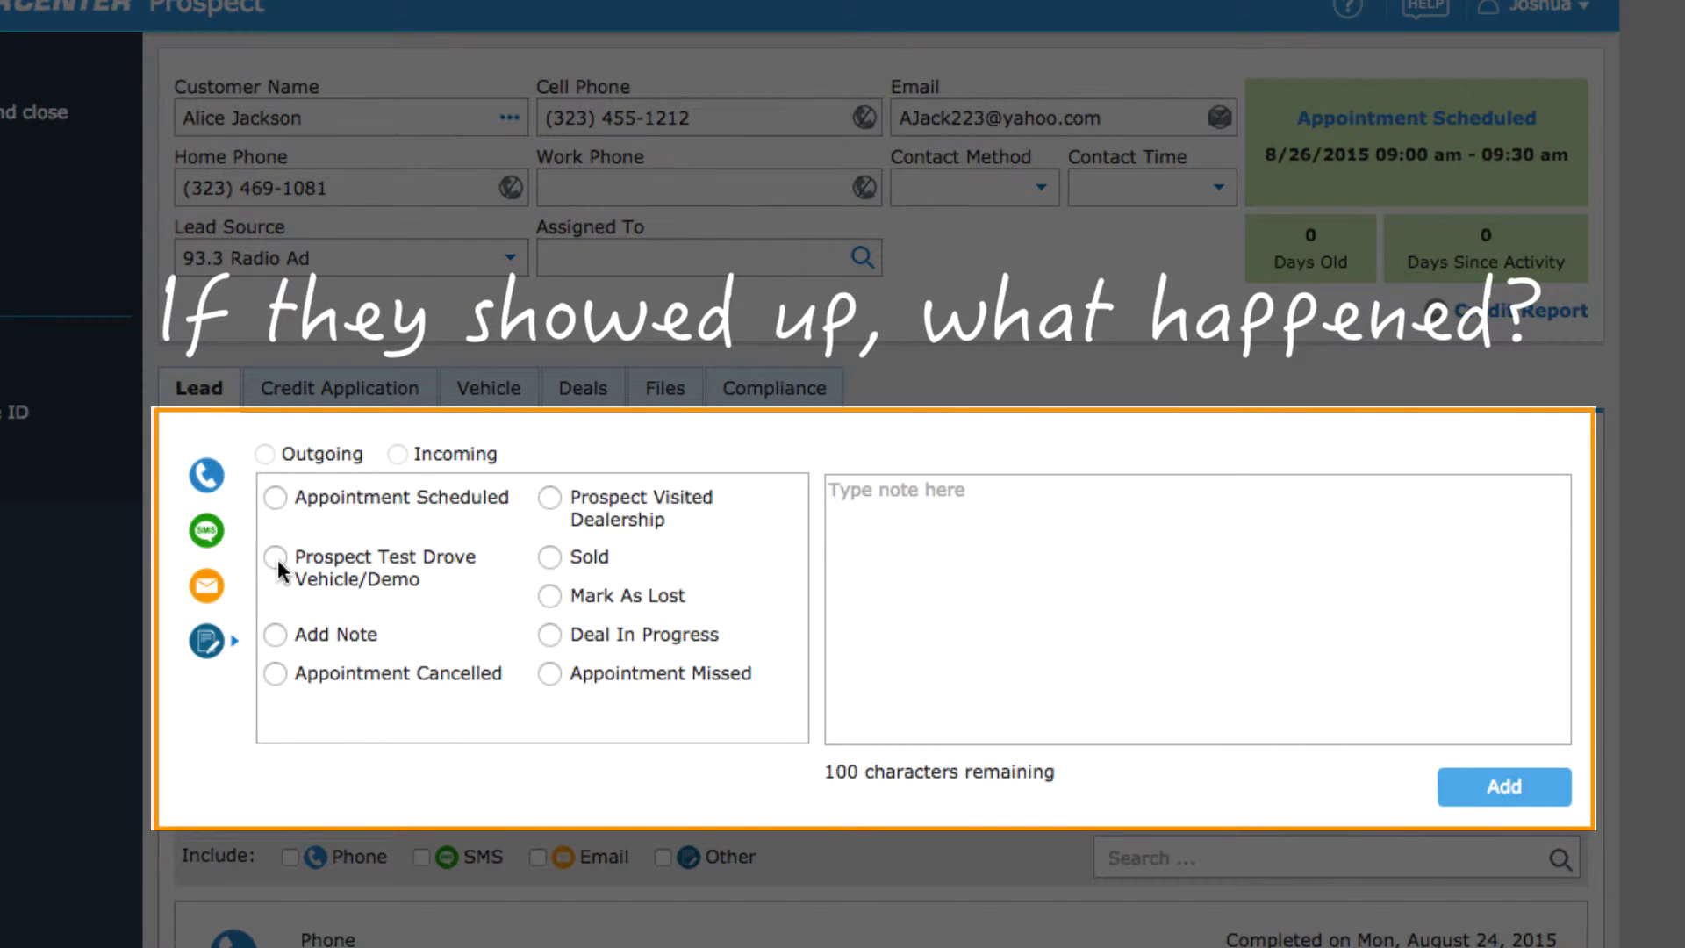
left_click(276, 558)
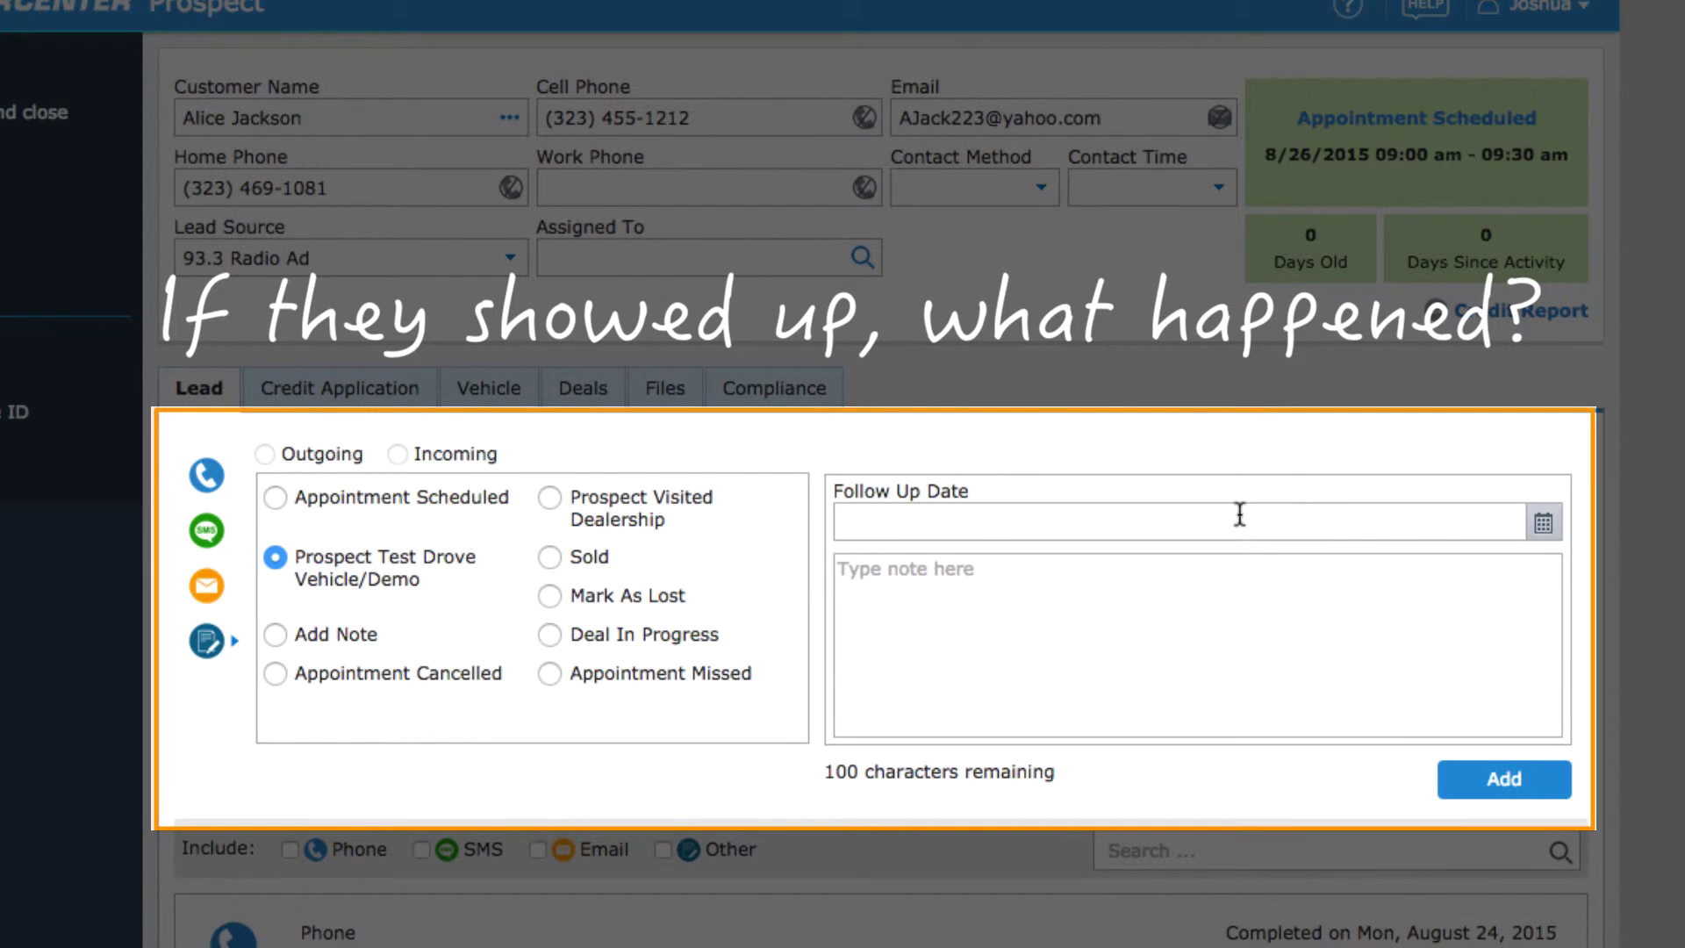
left_click(1543, 526)
left_click(1078, 784)
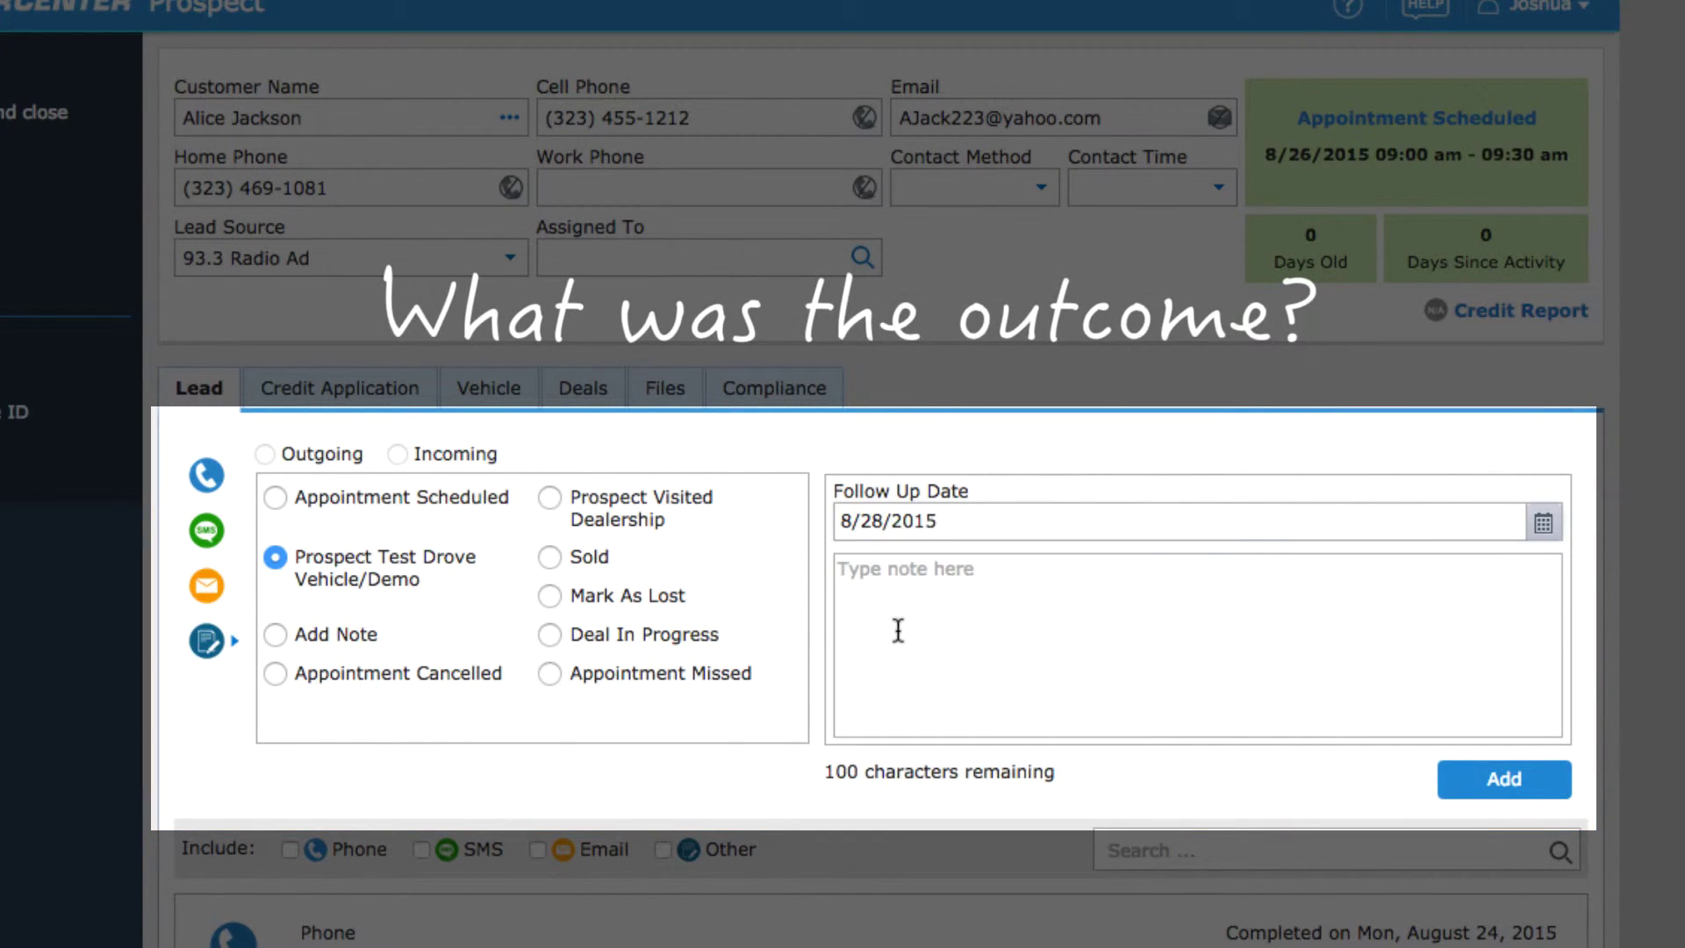
left_click(895, 628)
type("Came in with s")
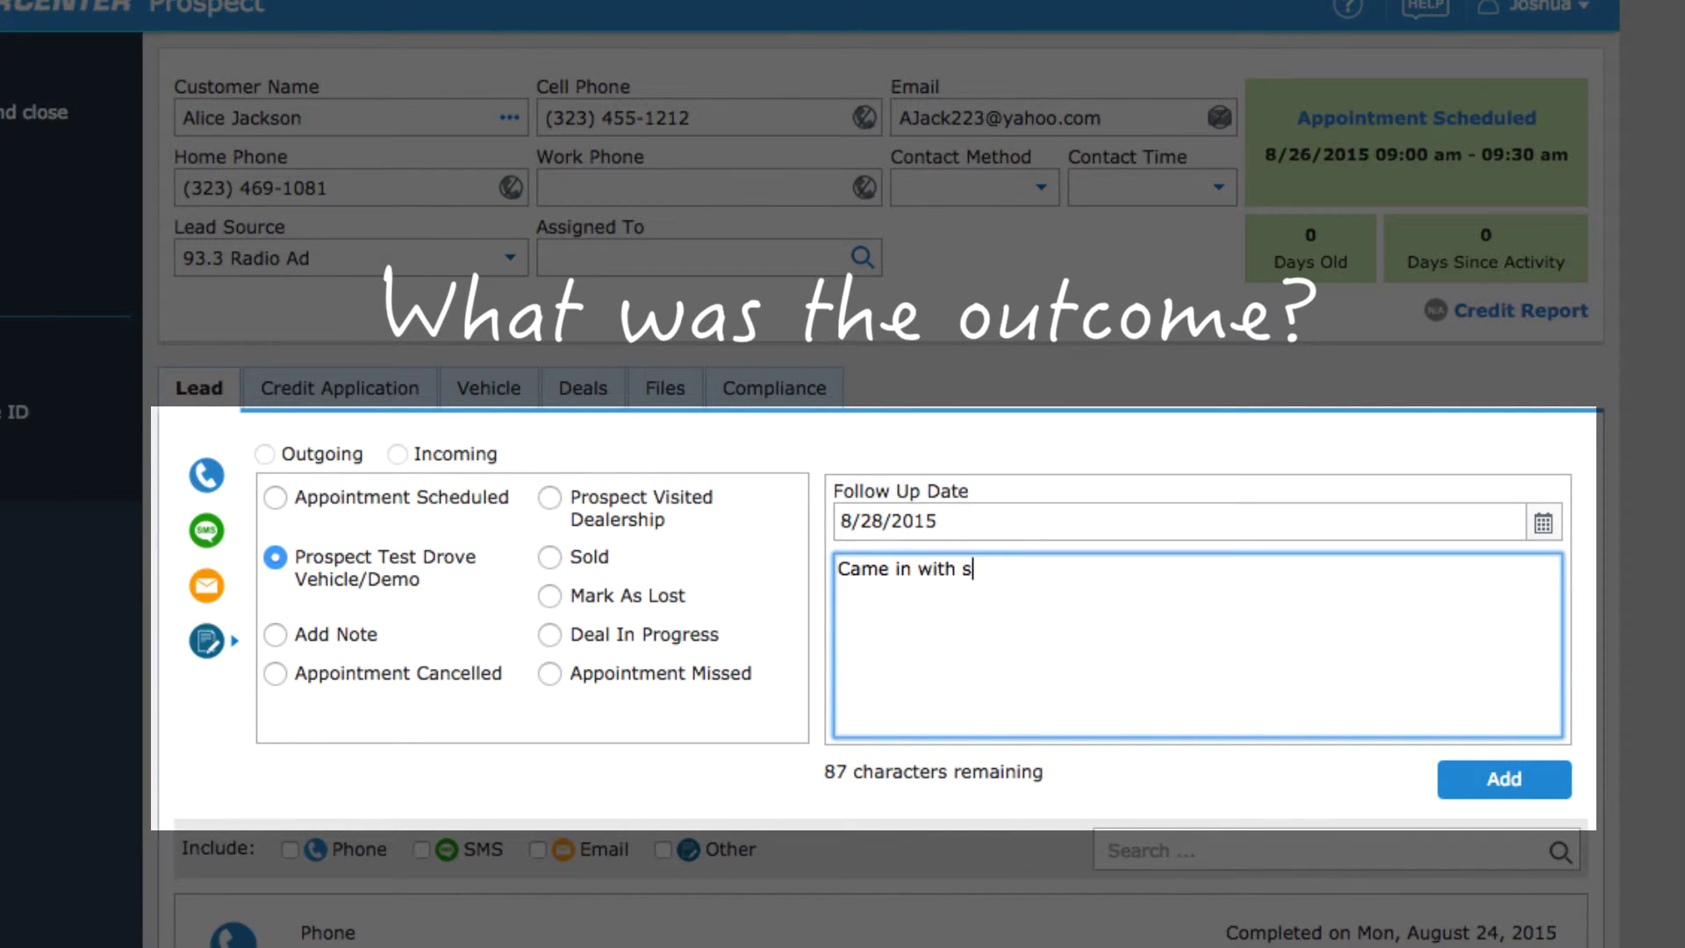
type("on. Test drove")
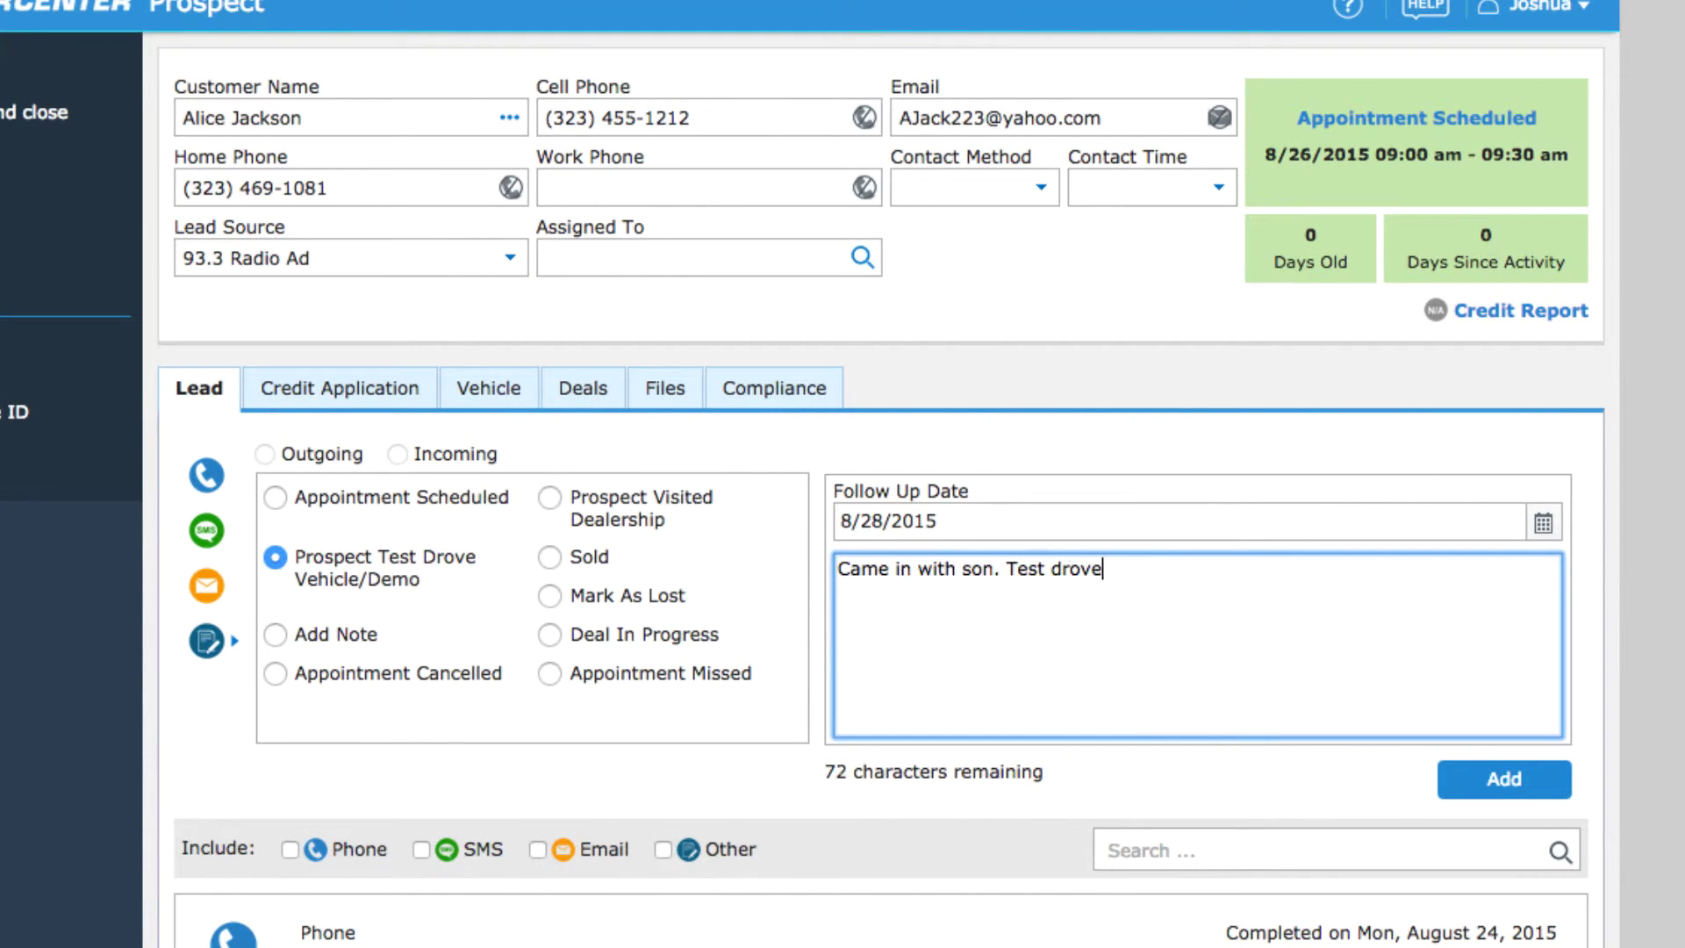
type(" 2012 F150. Coming in nex")
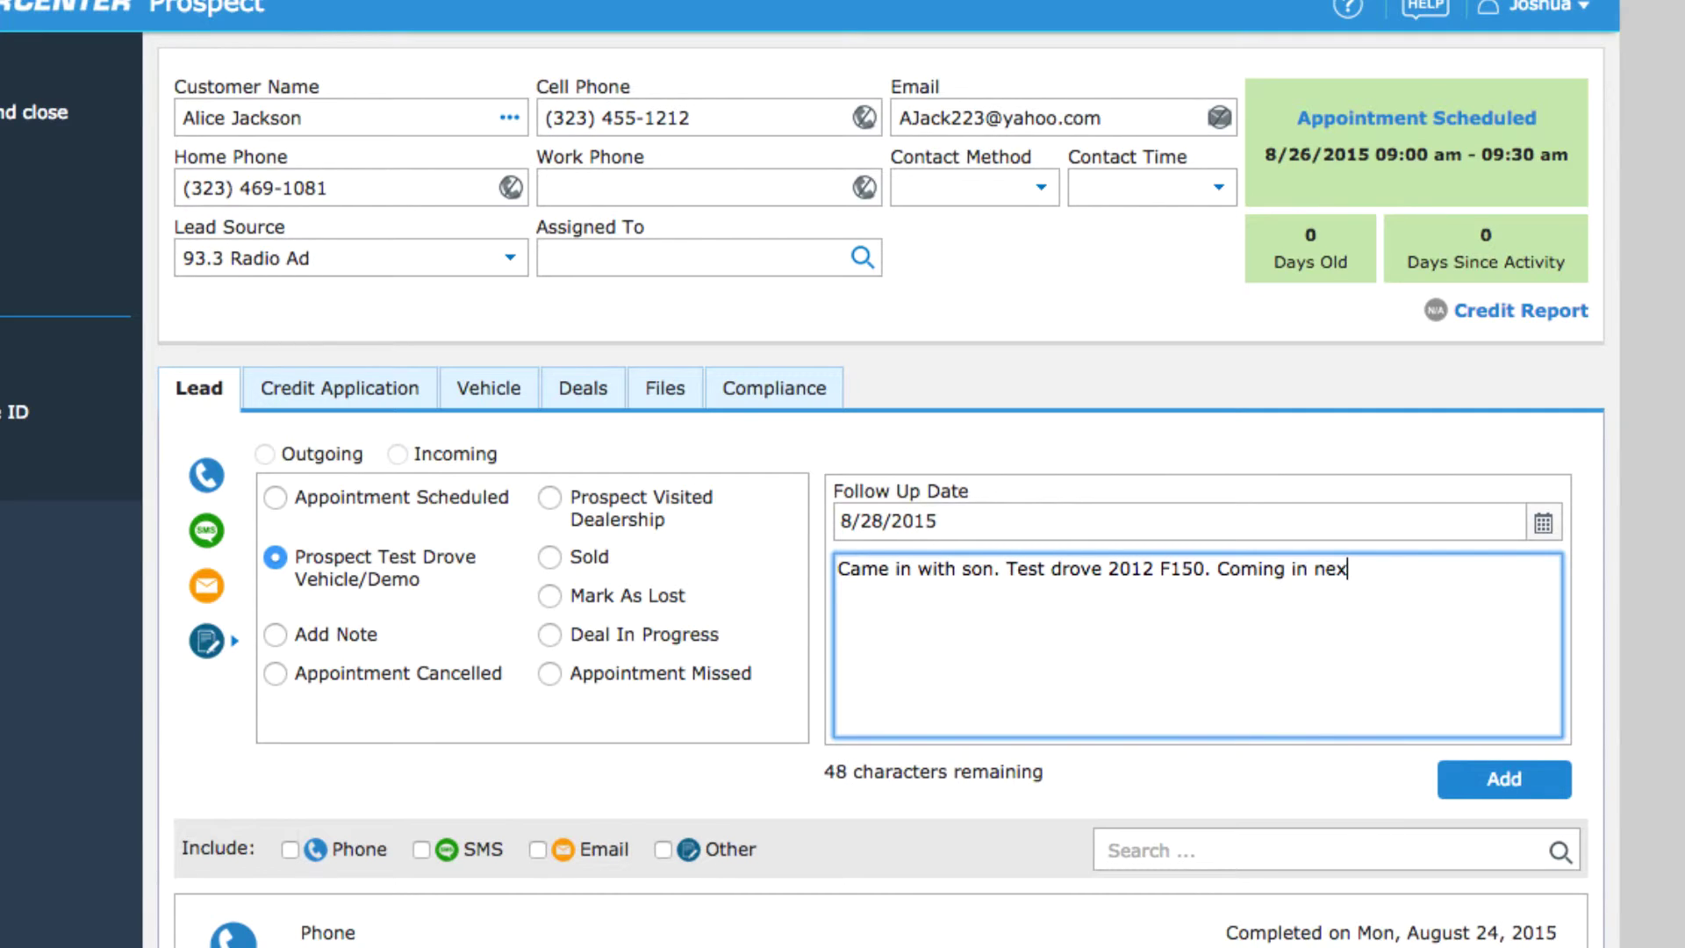
key("BackSpace")
key("BackSpace")
key("BackSpace")
key("BackSpace")
key("BackSpace")
key("BackSpace")
type("in next weekend ")
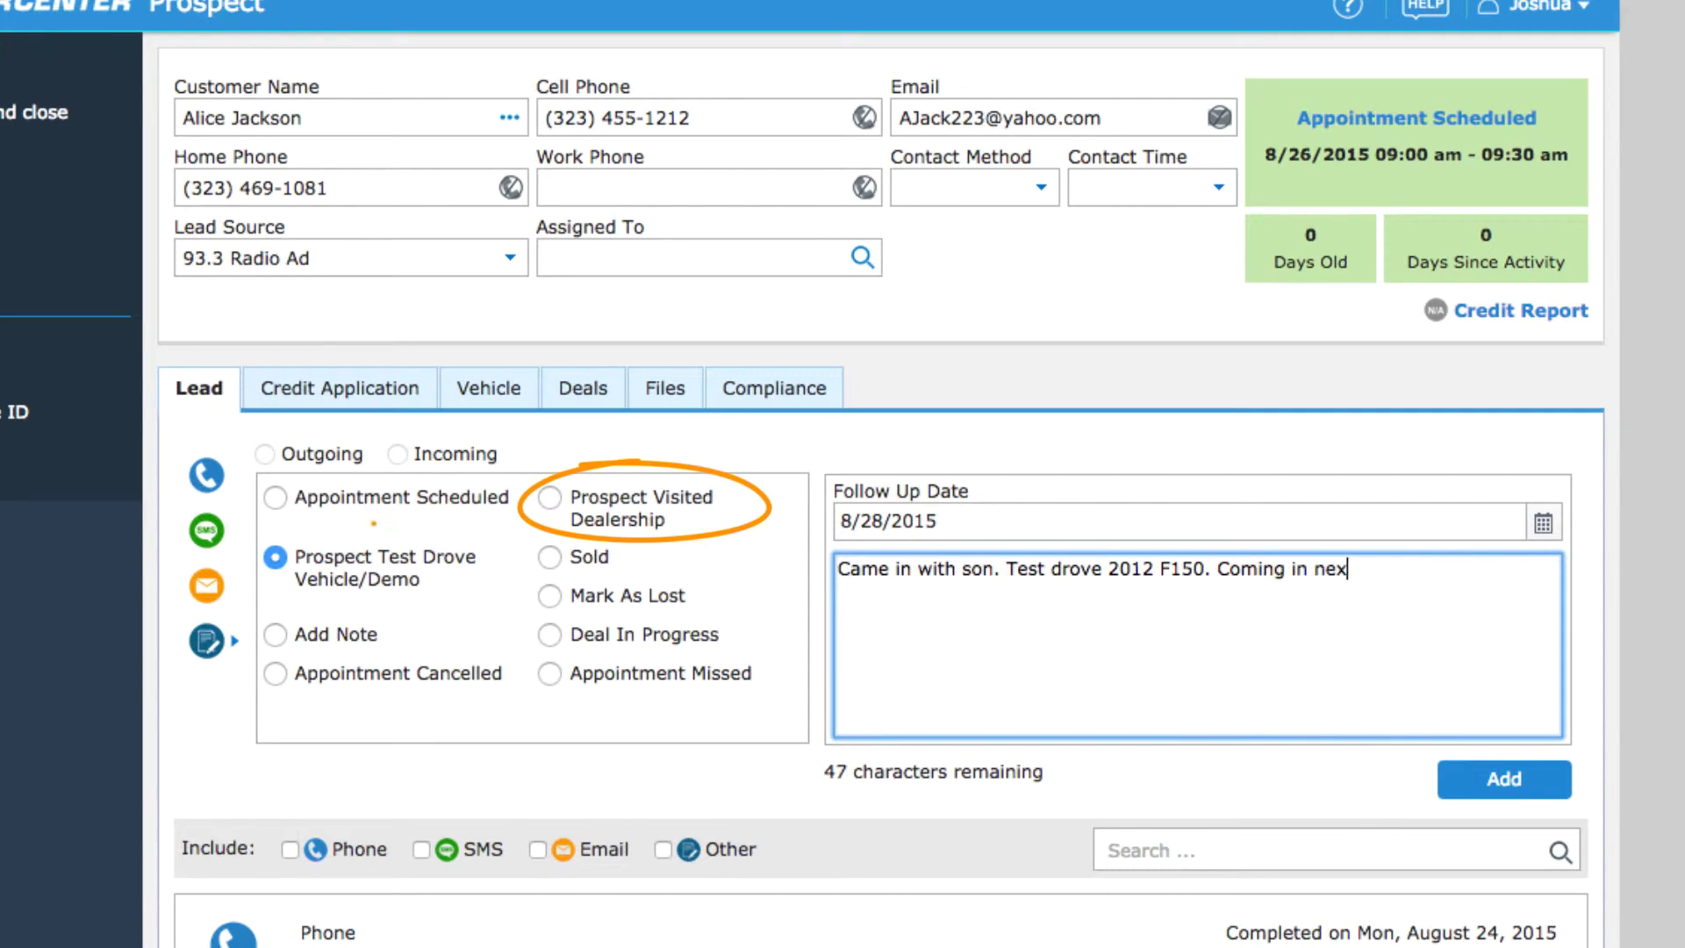
type("to bu")
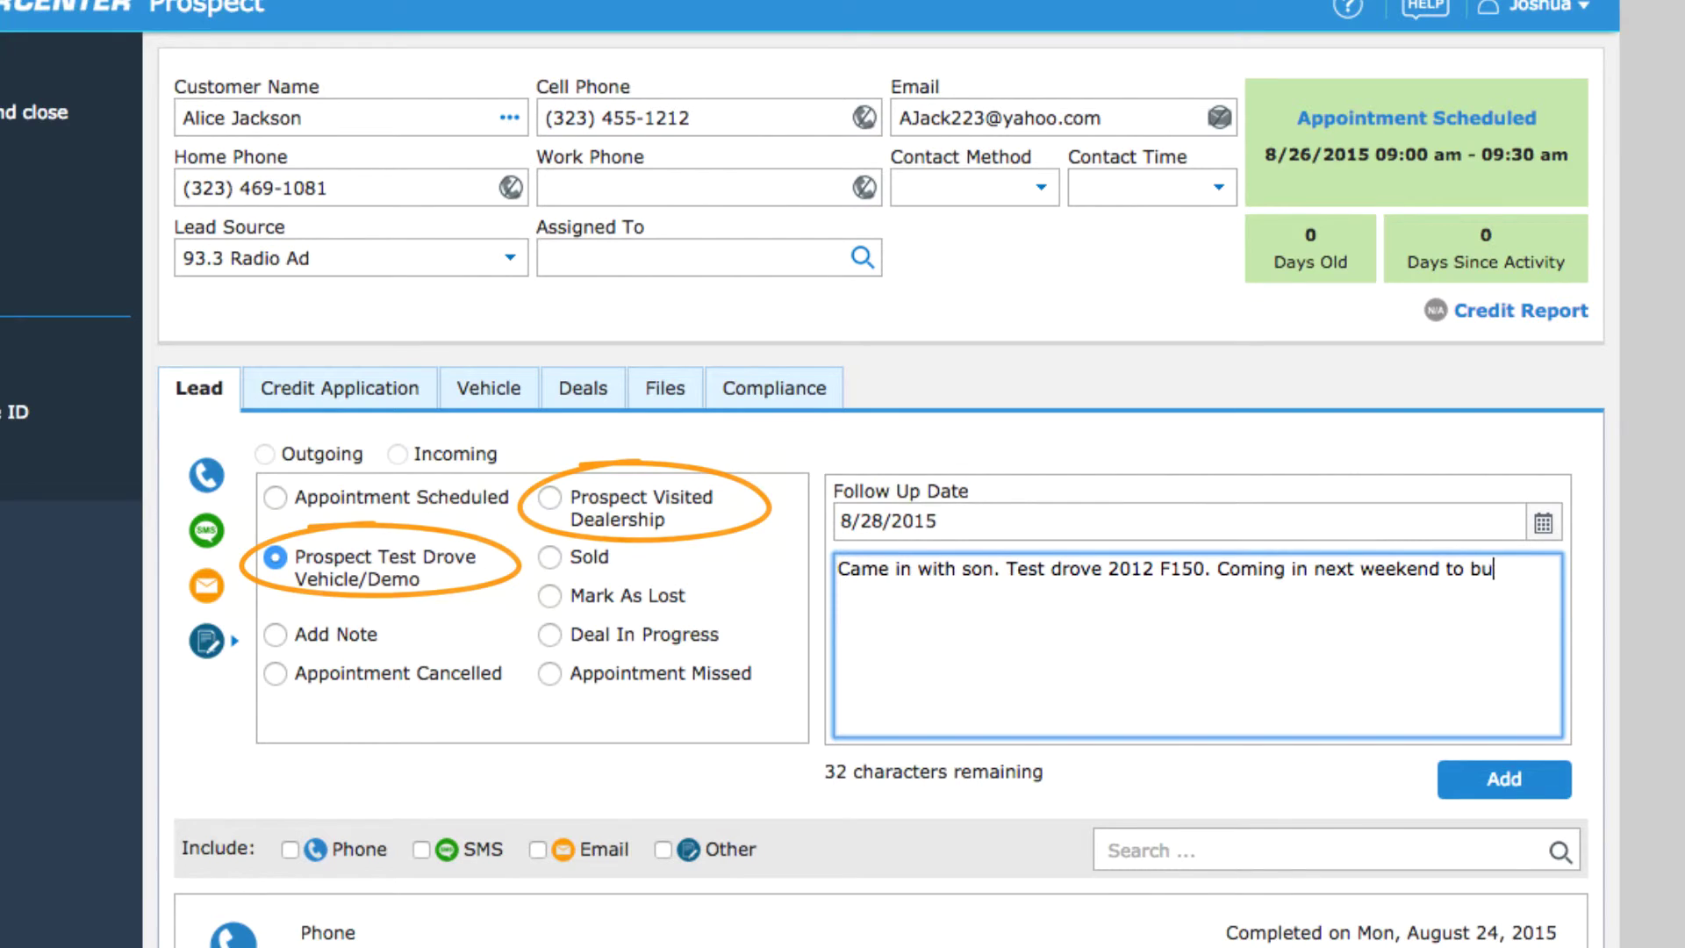
type("y (afer payday")
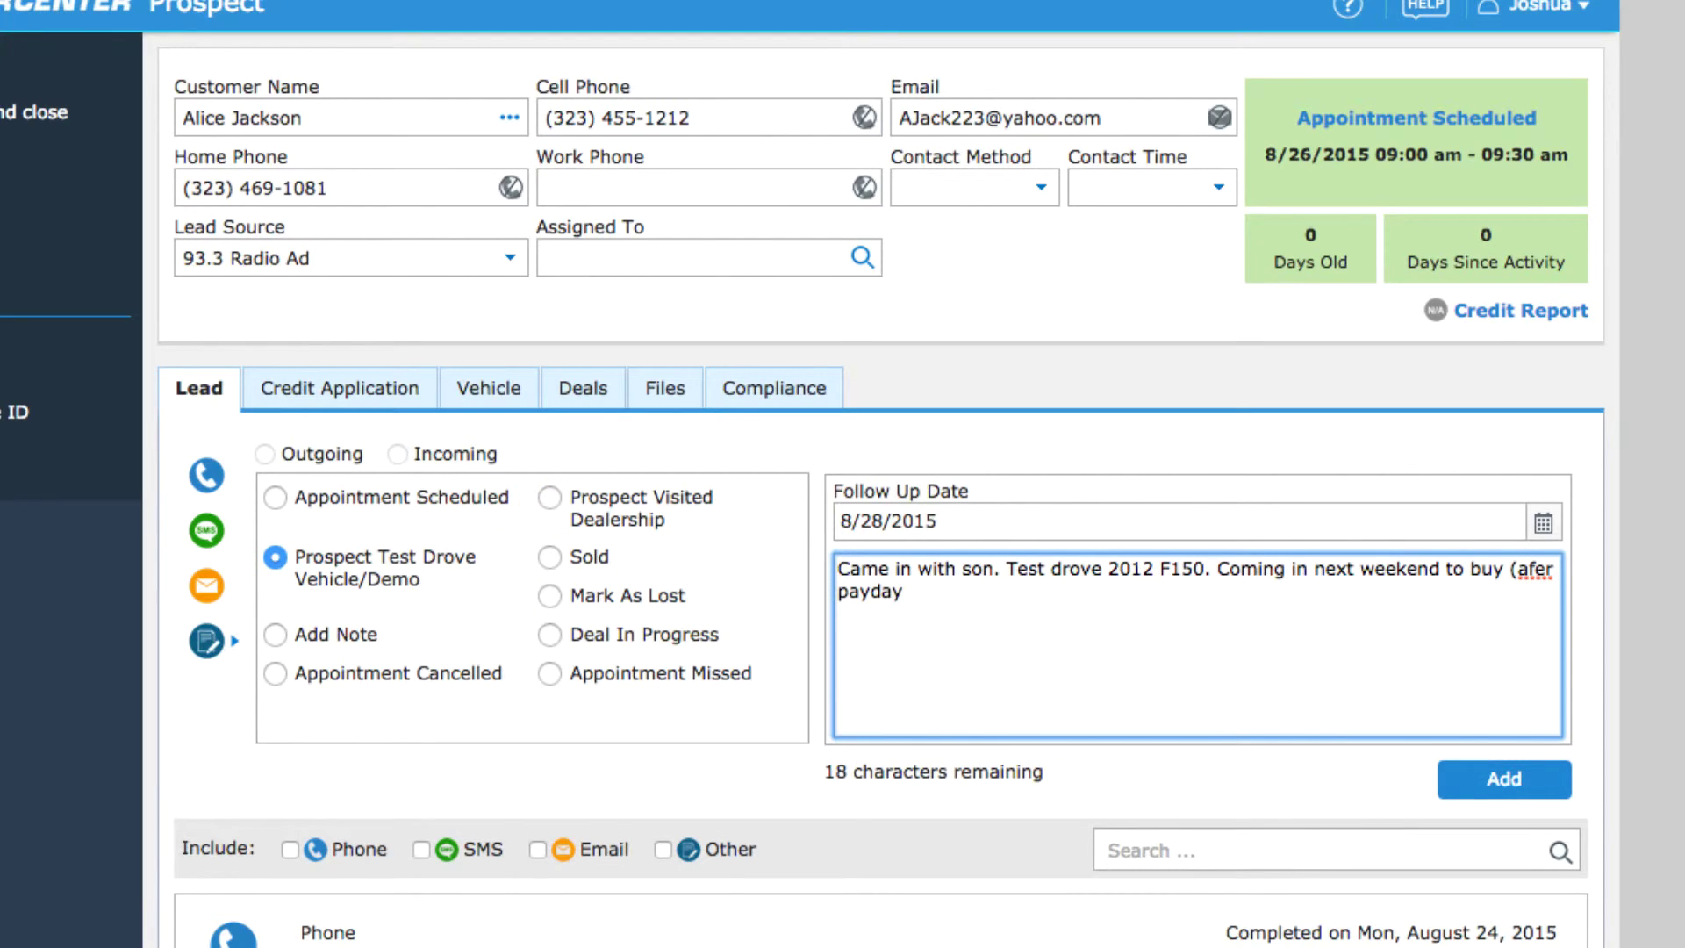
type(" next friday)")
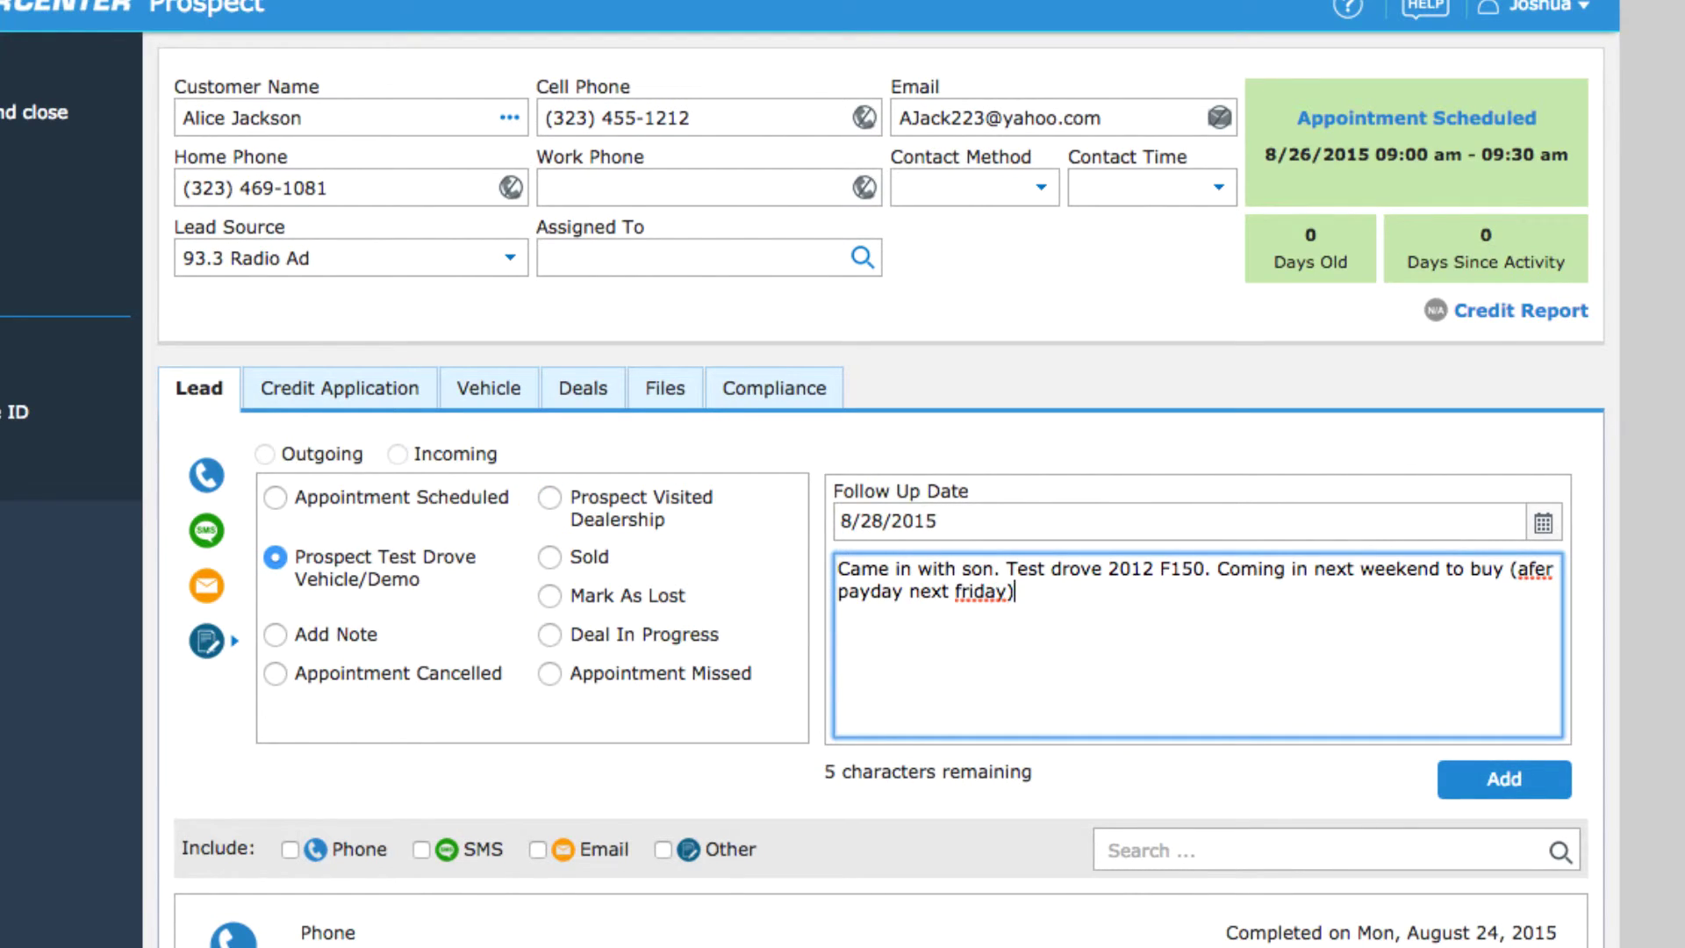
- Save the test-drive activity, then add an Other > Deal In Progress activity
left_click(1516, 786)
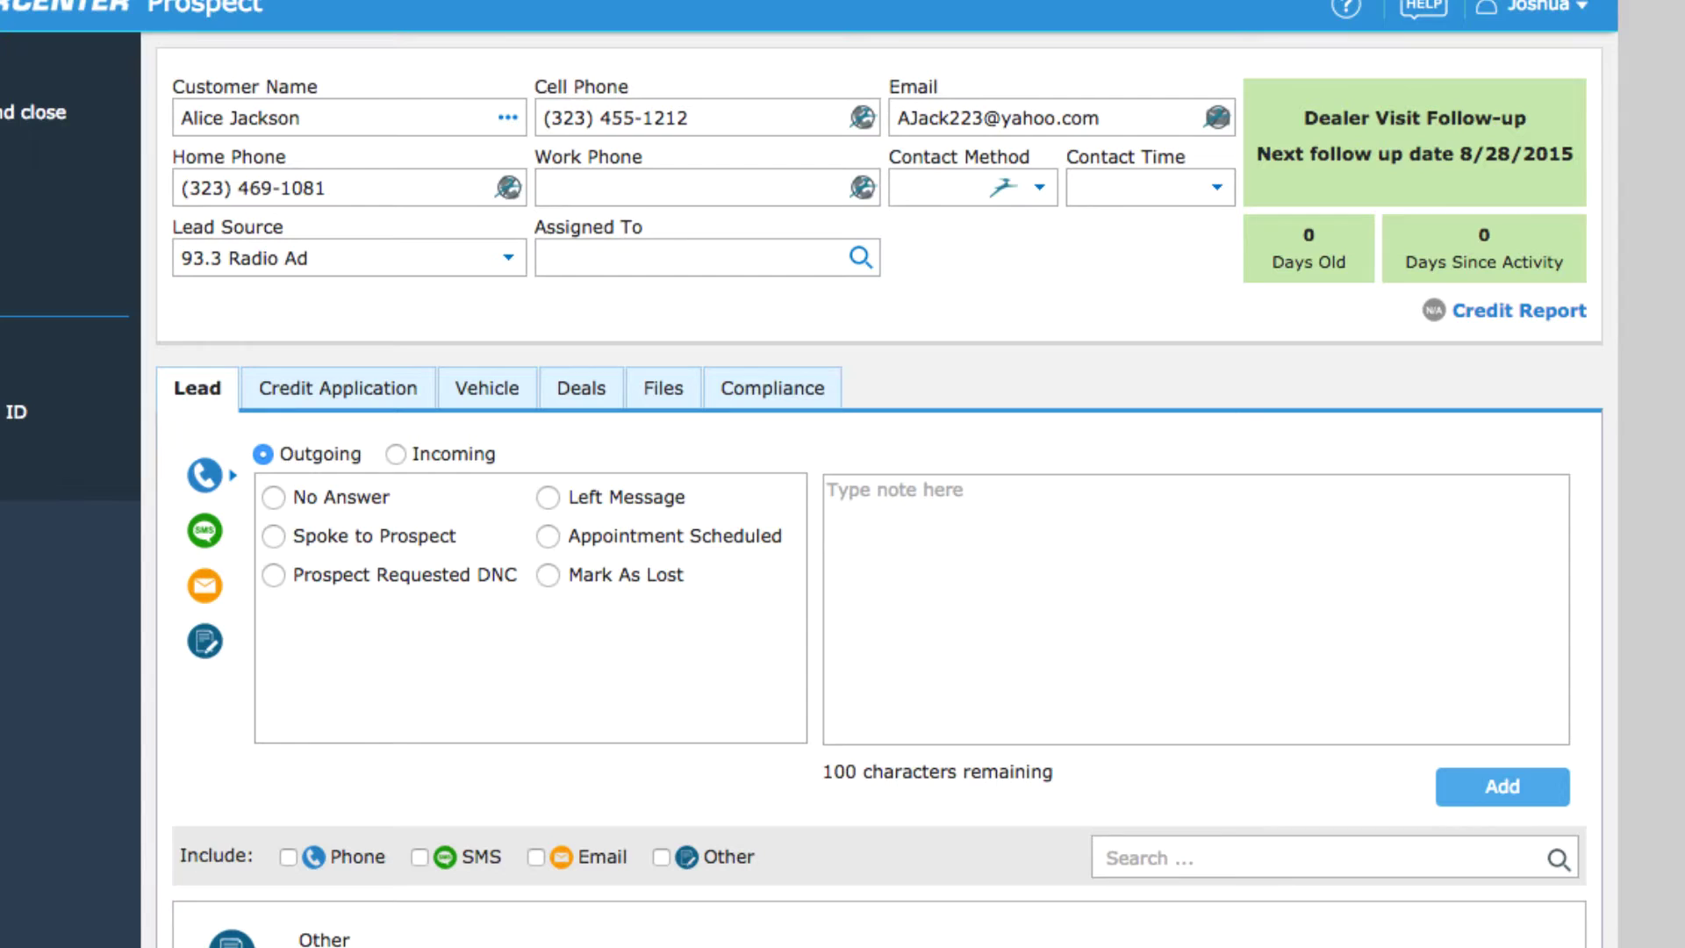
left_click(202, 646)
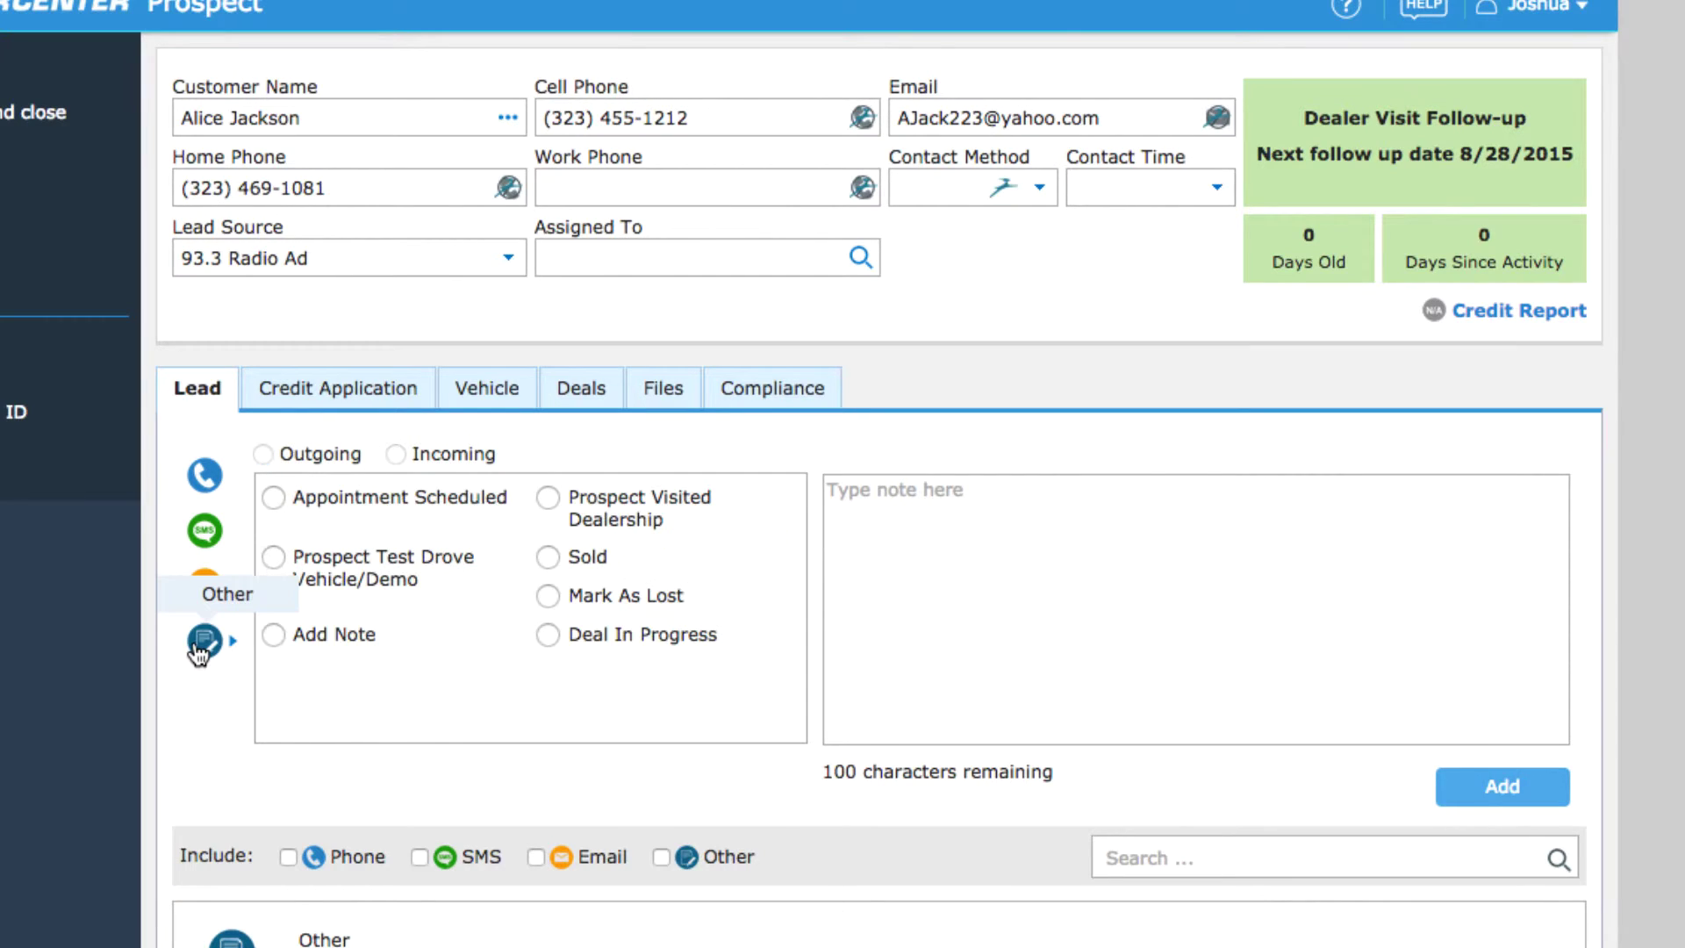
left_click(549, 635)
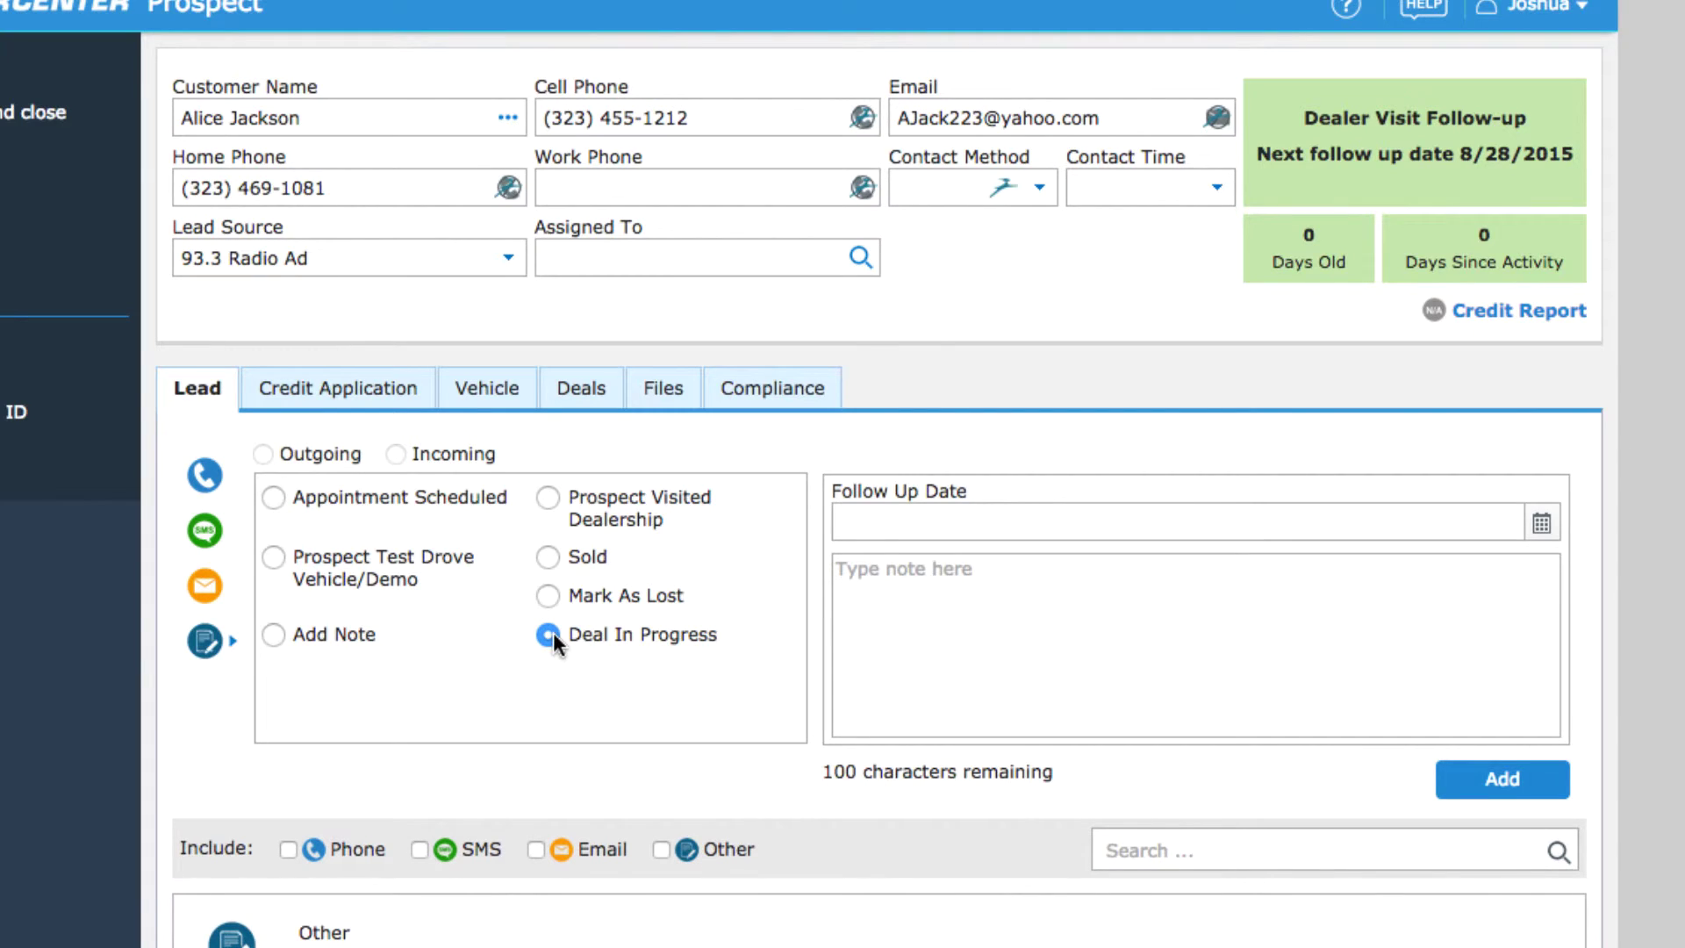
left_click(1504, 797)
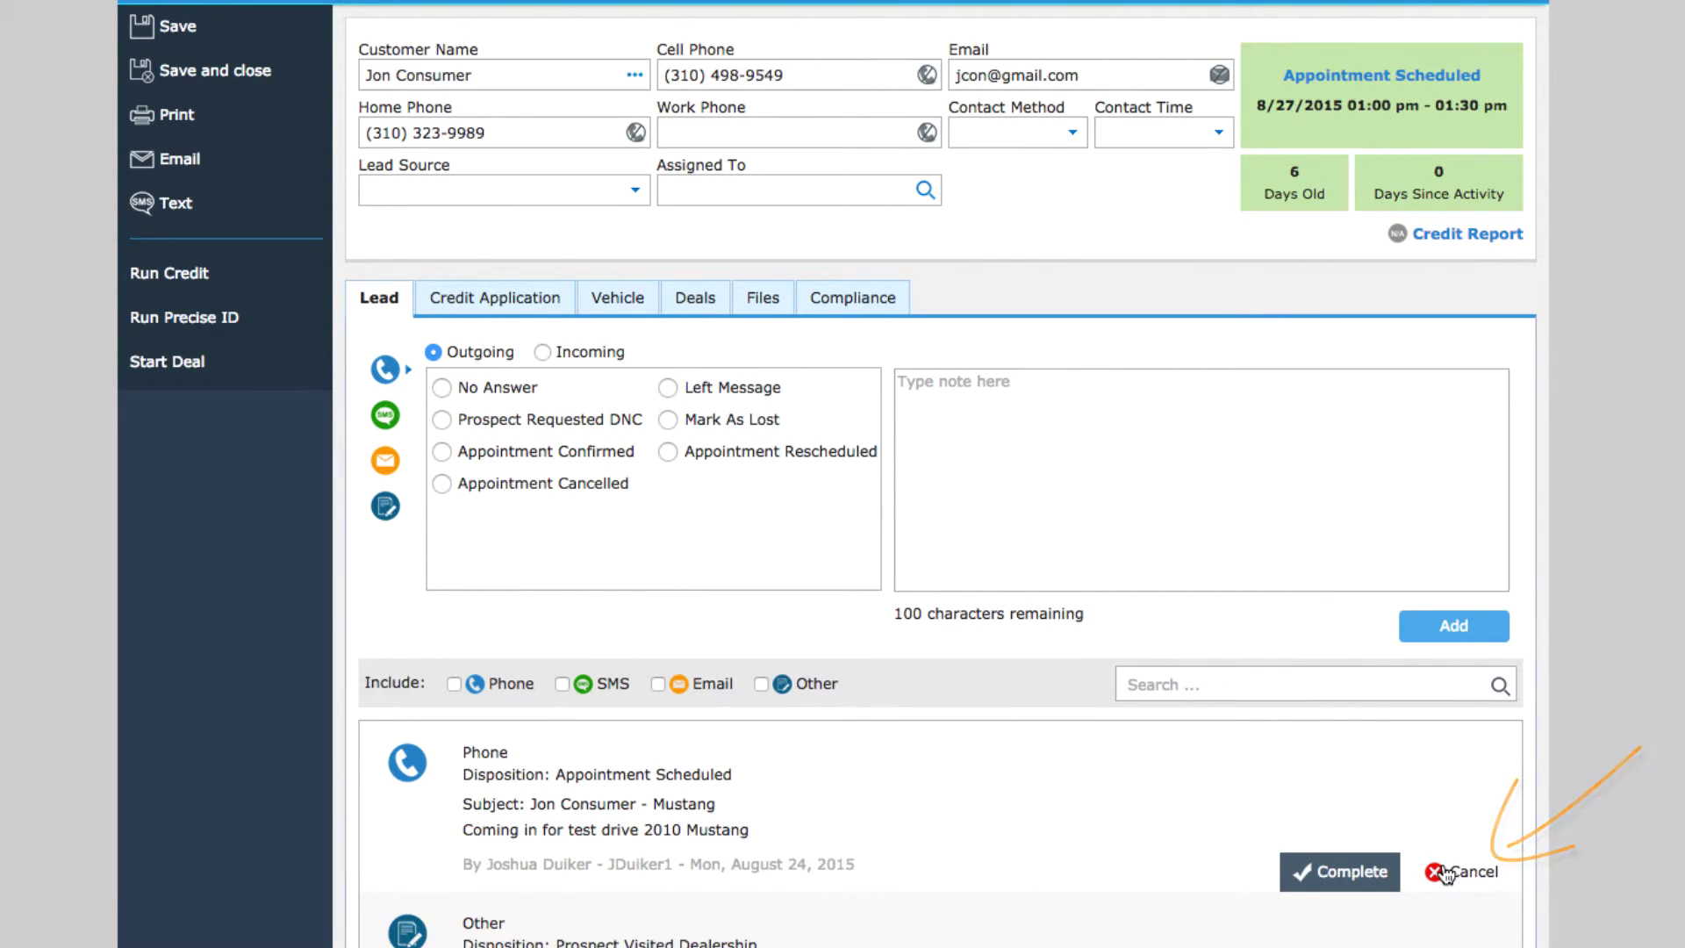
- Cancel the Appointment Scheduled 2010 Mustang test-drive activity and confirm with Yes
left_click(1446, 872)
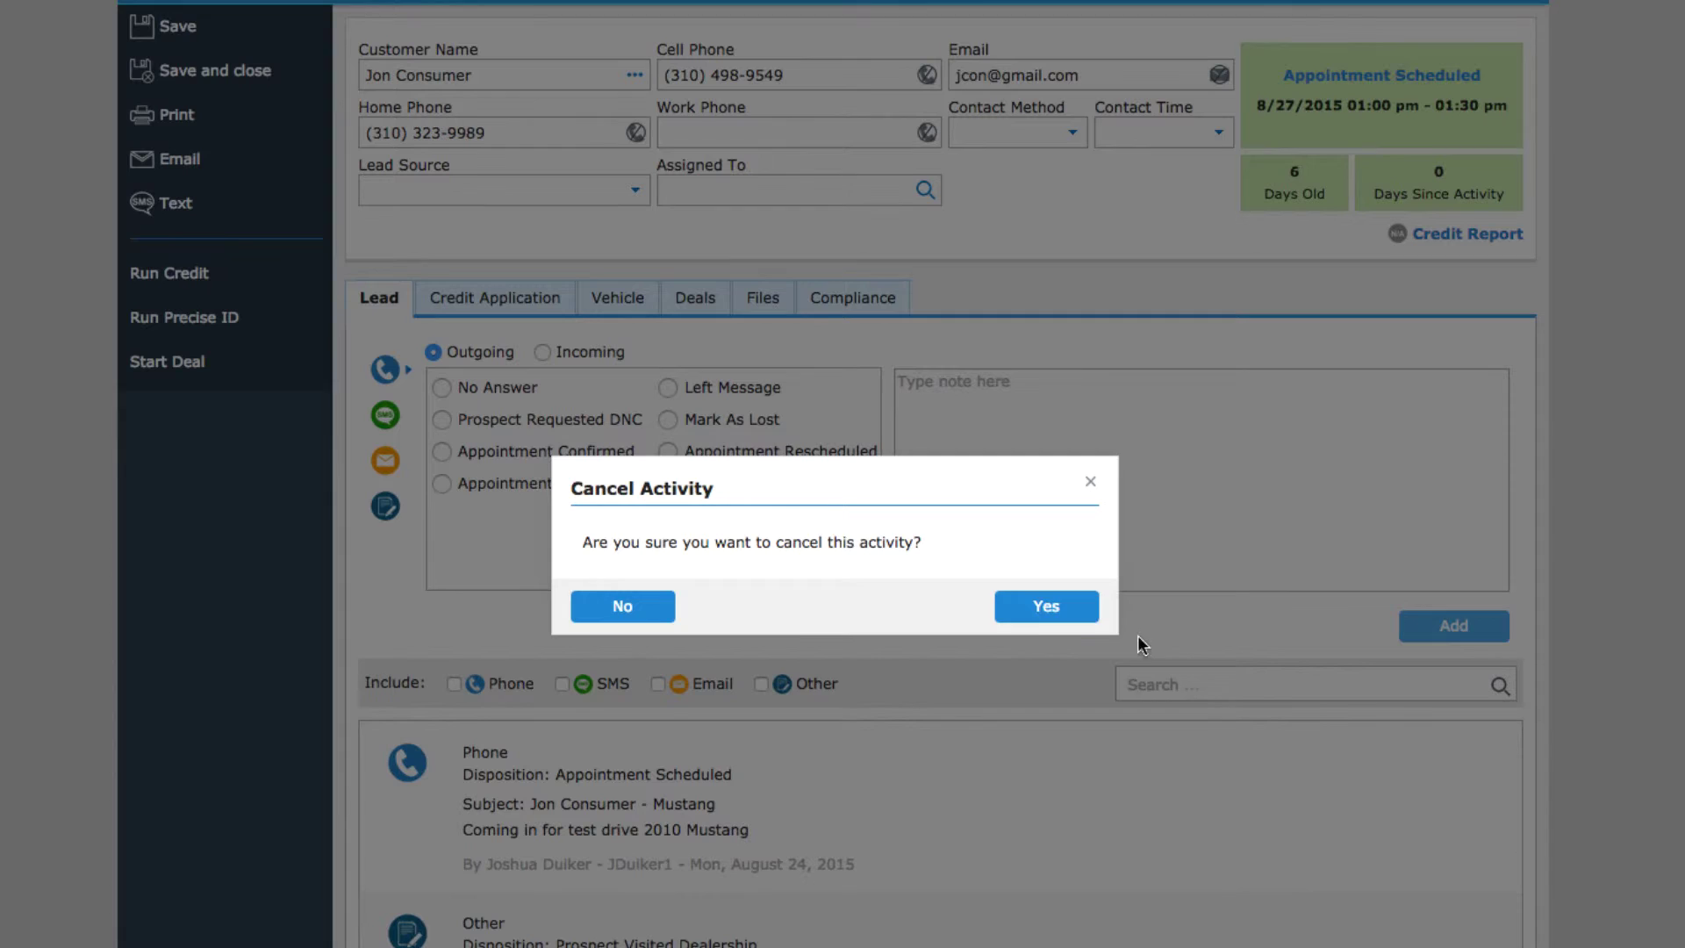
left_click(1074, 614)
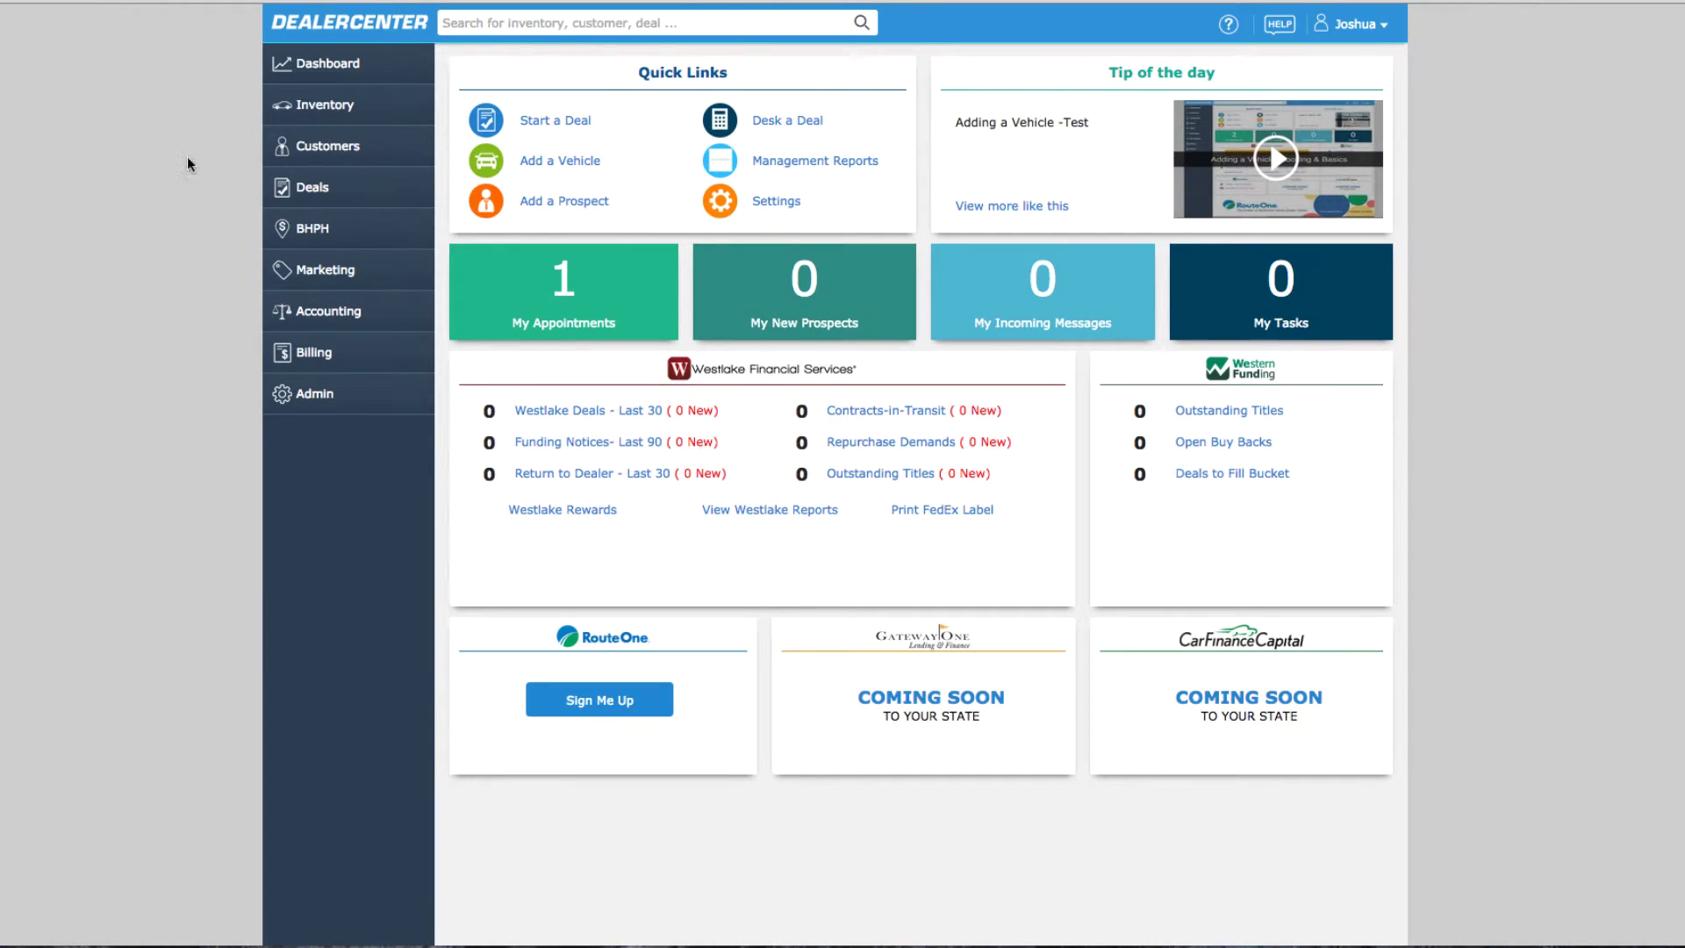
- Choose Add New Prospect from the Customers menu in the sidebar
left_click(334, 151)
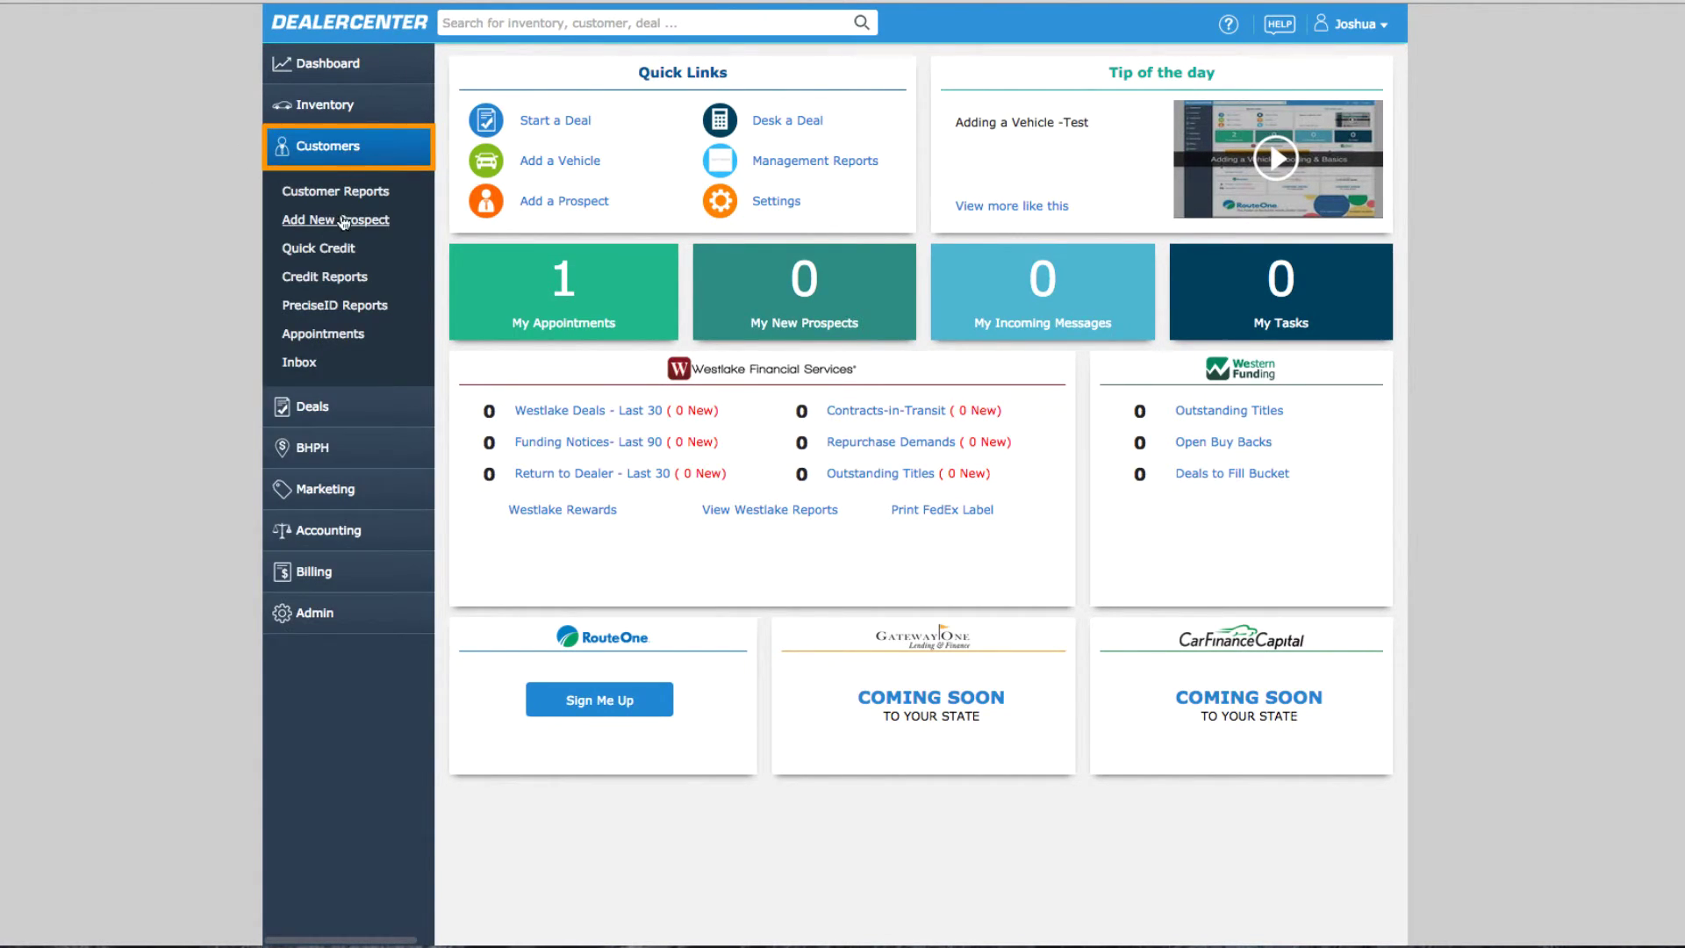
left_click(323, 334)
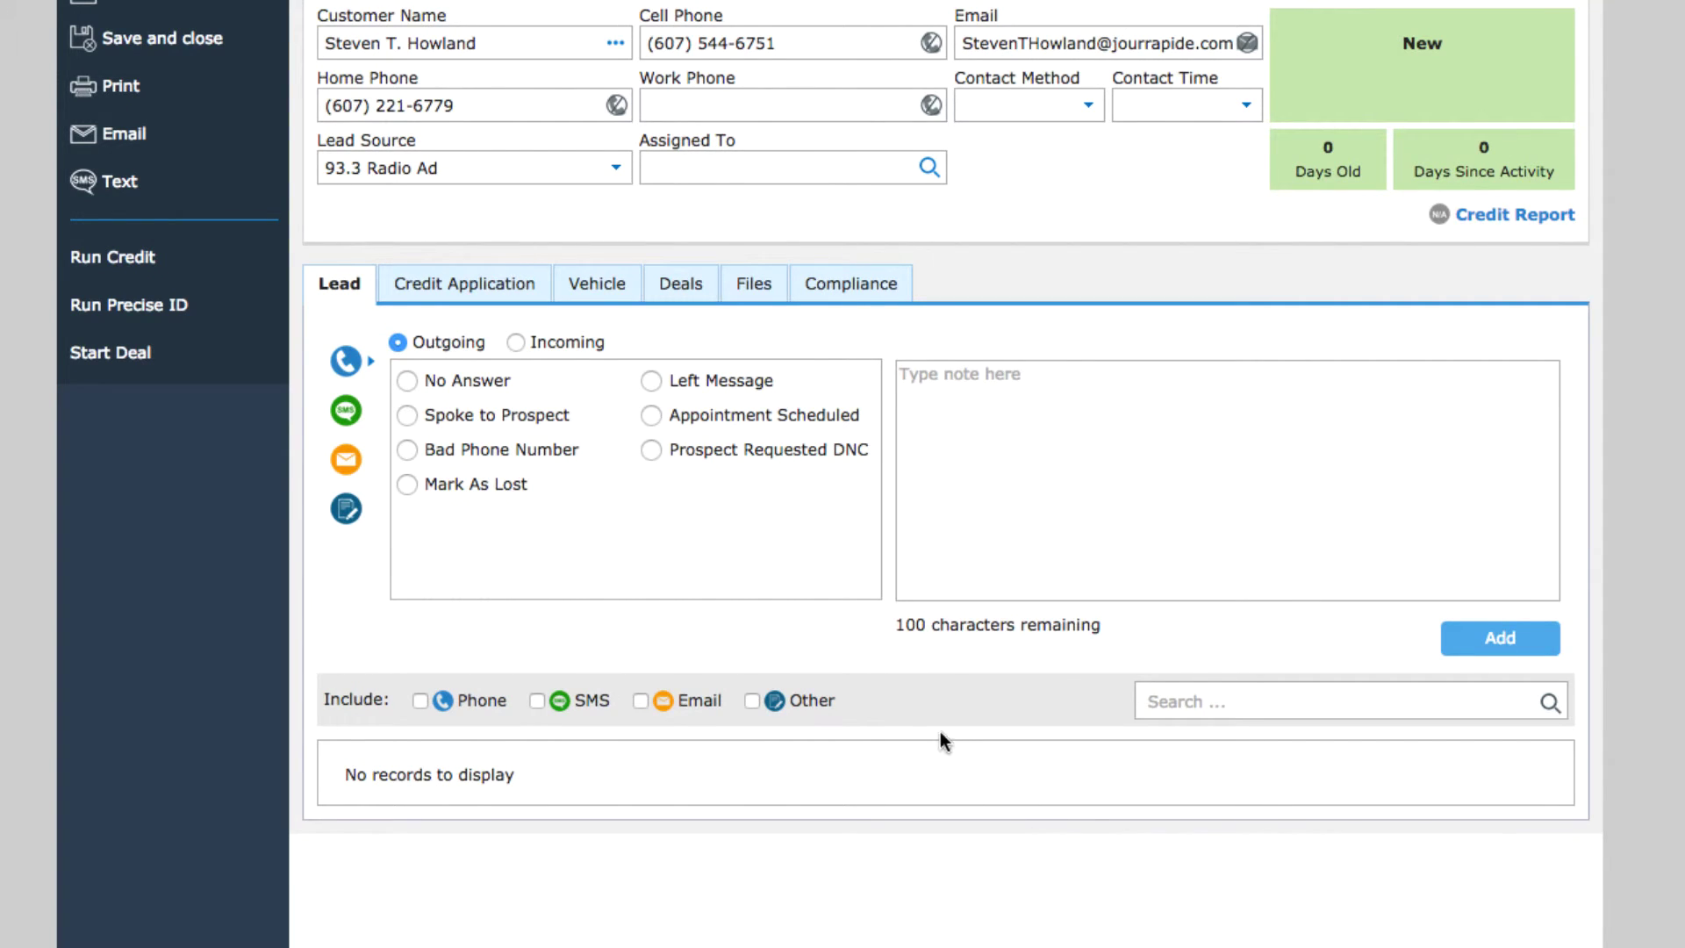
- Log an outgoing Left Message call with follow-up date 8/27/2015
left_click(409, 416)
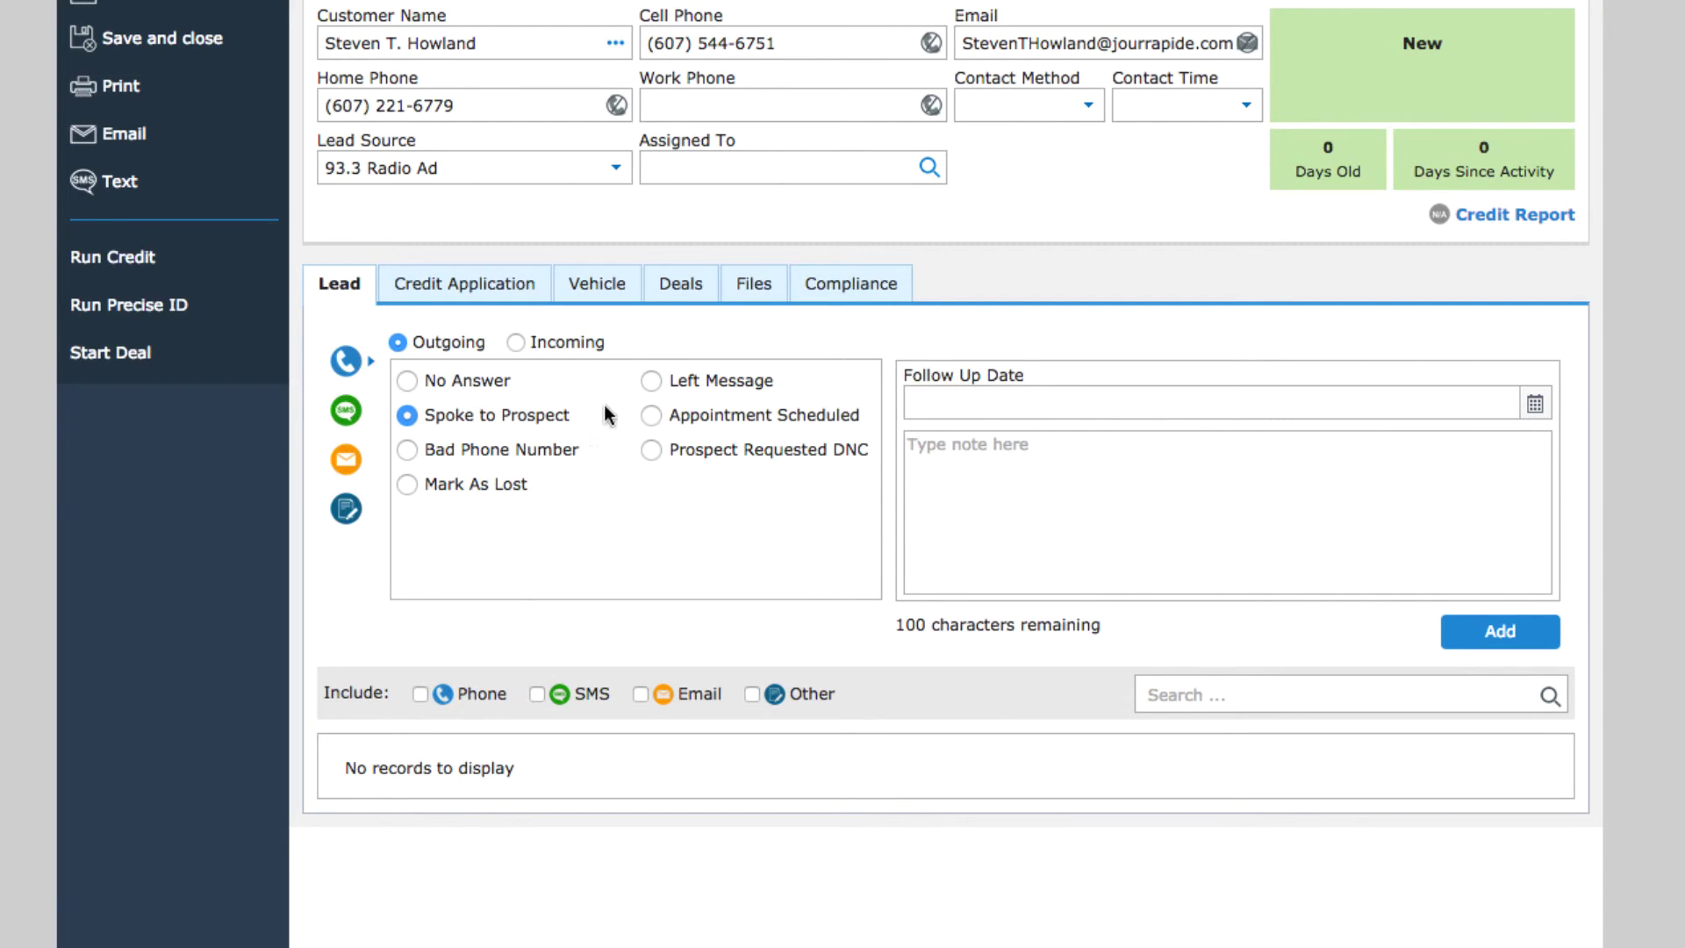
left_click(652, 381)
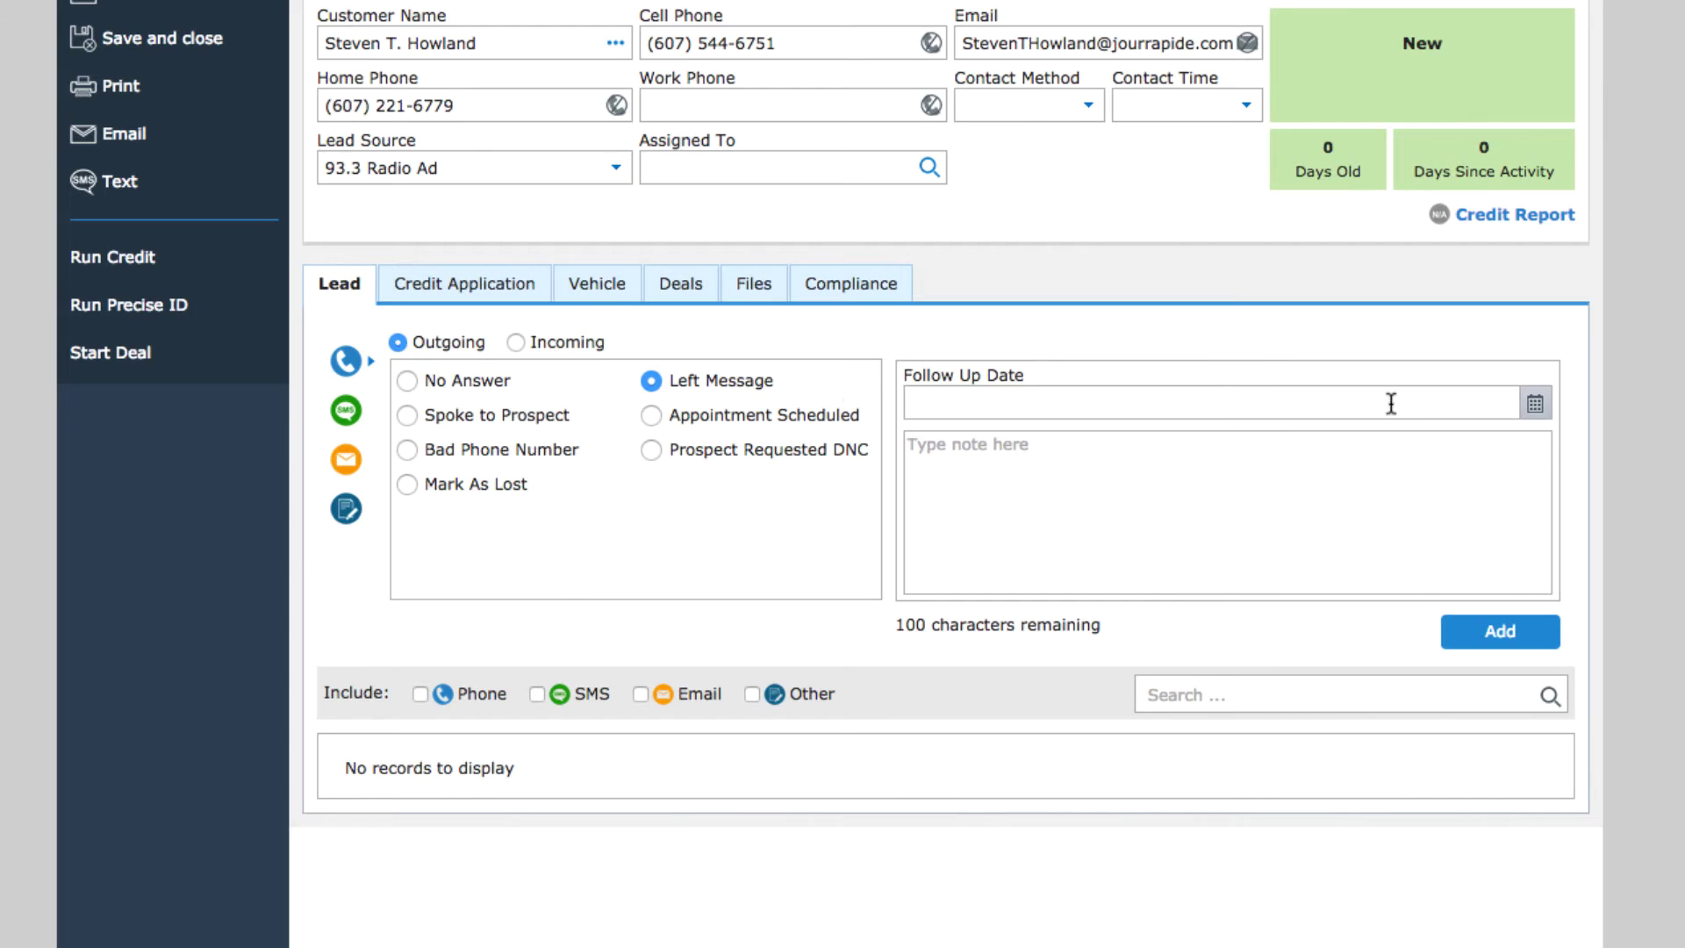
left_click(1538, 406)
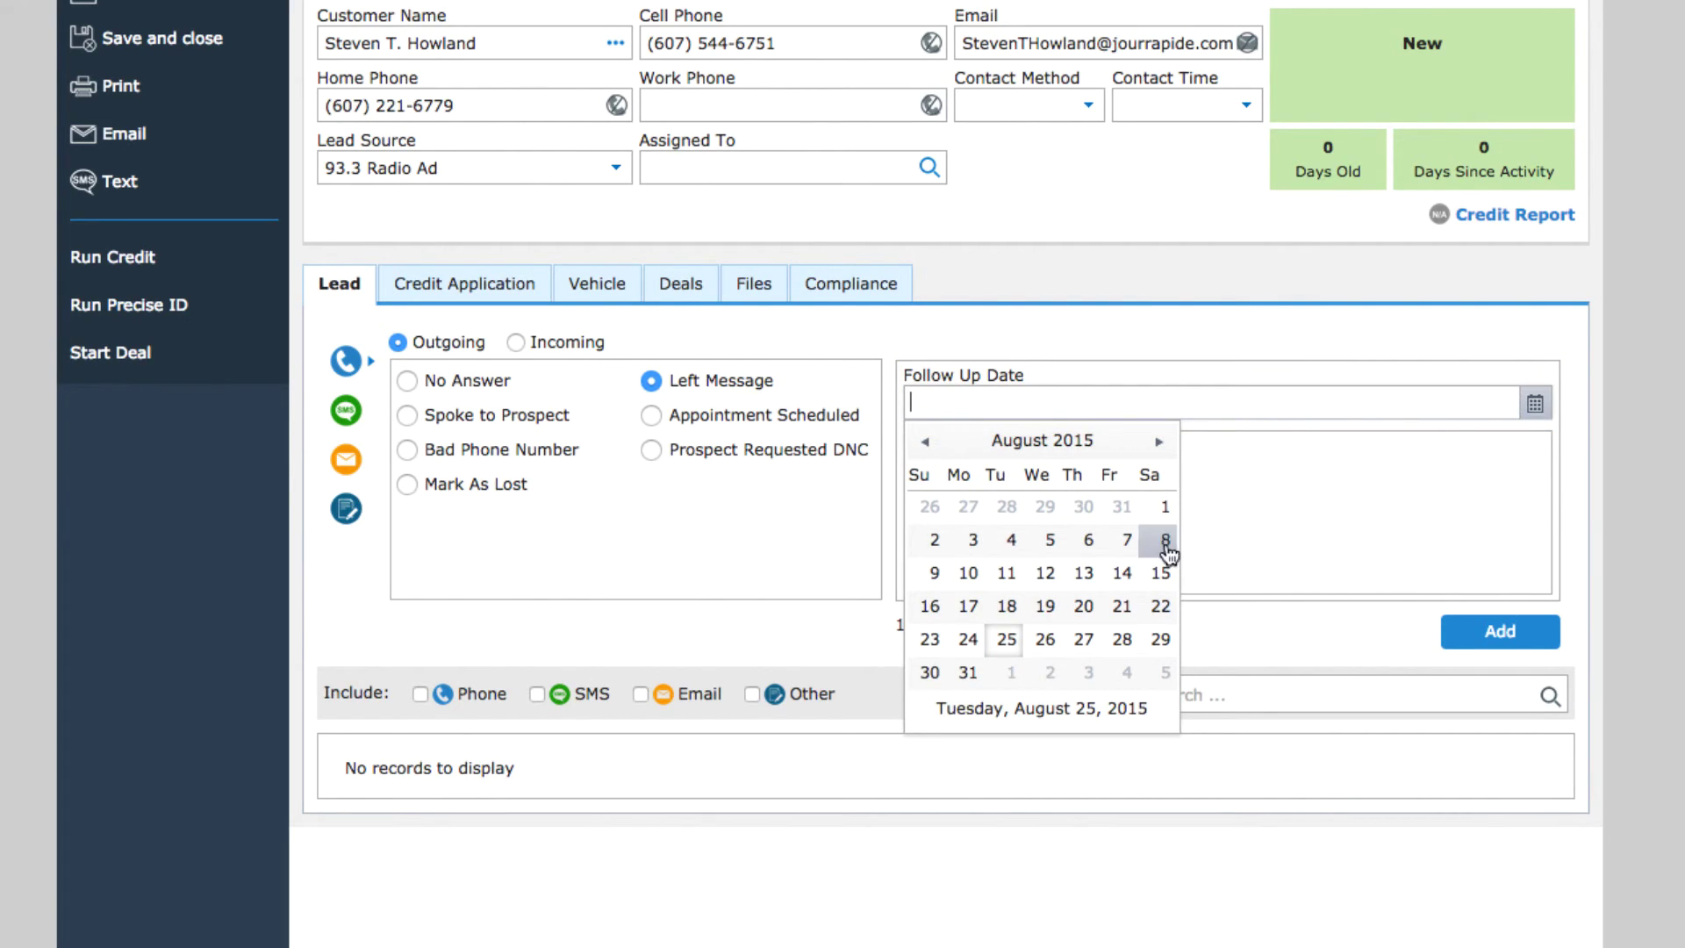
left_click(1085, 645)
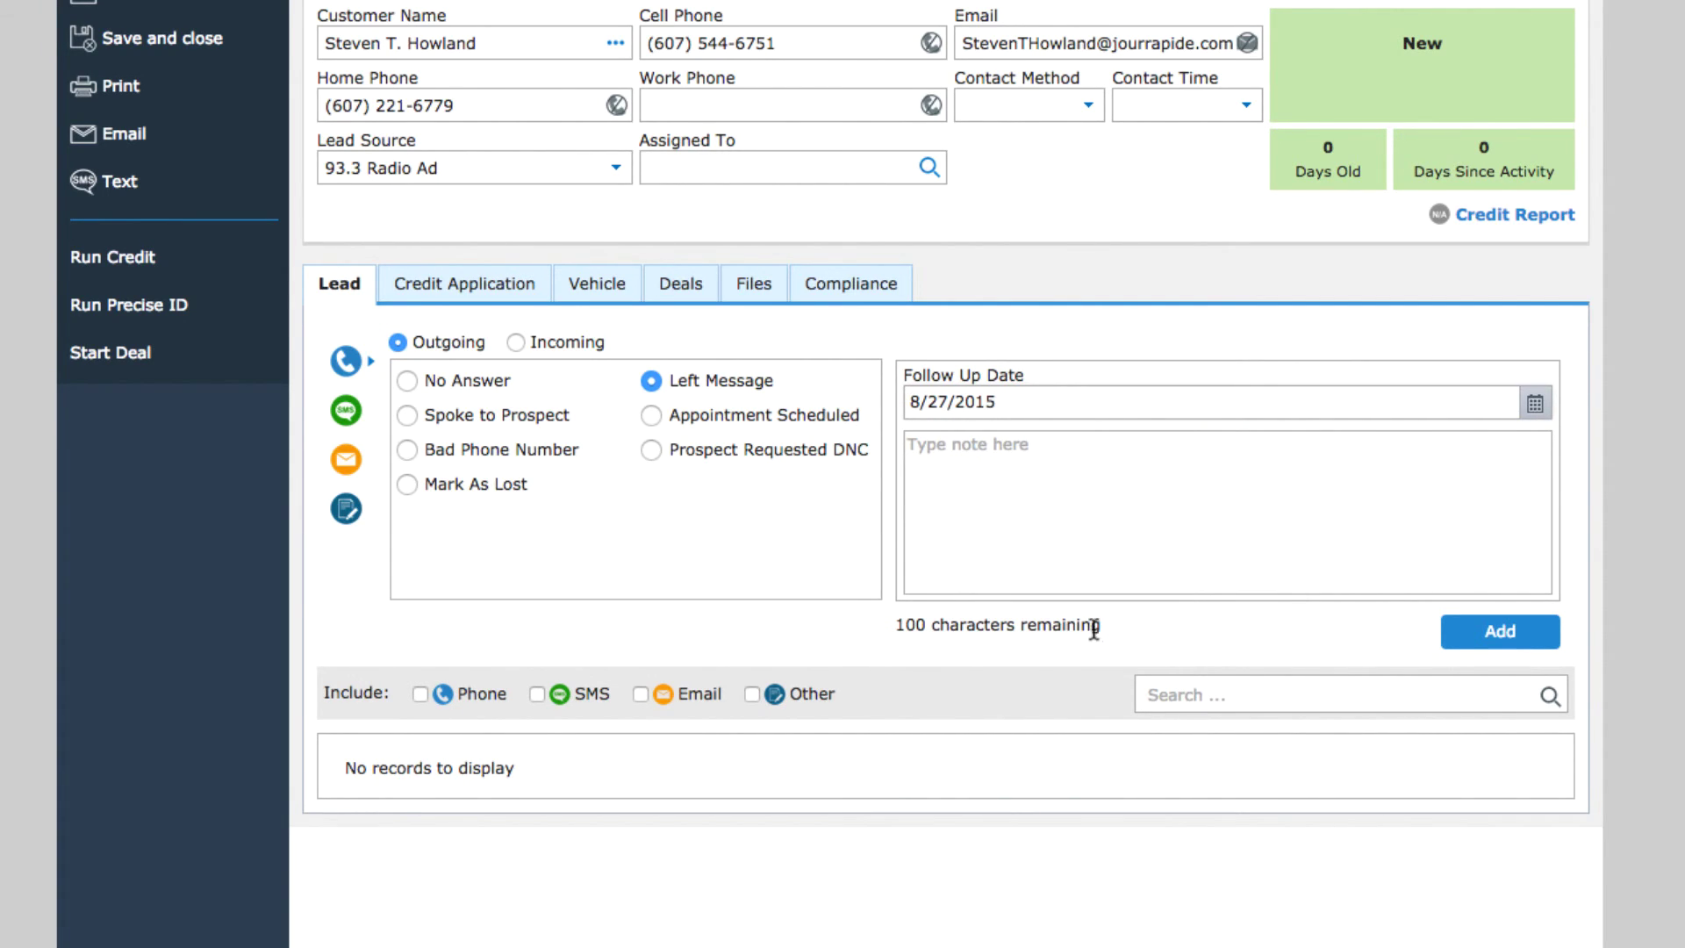
left_click(1523, 628)
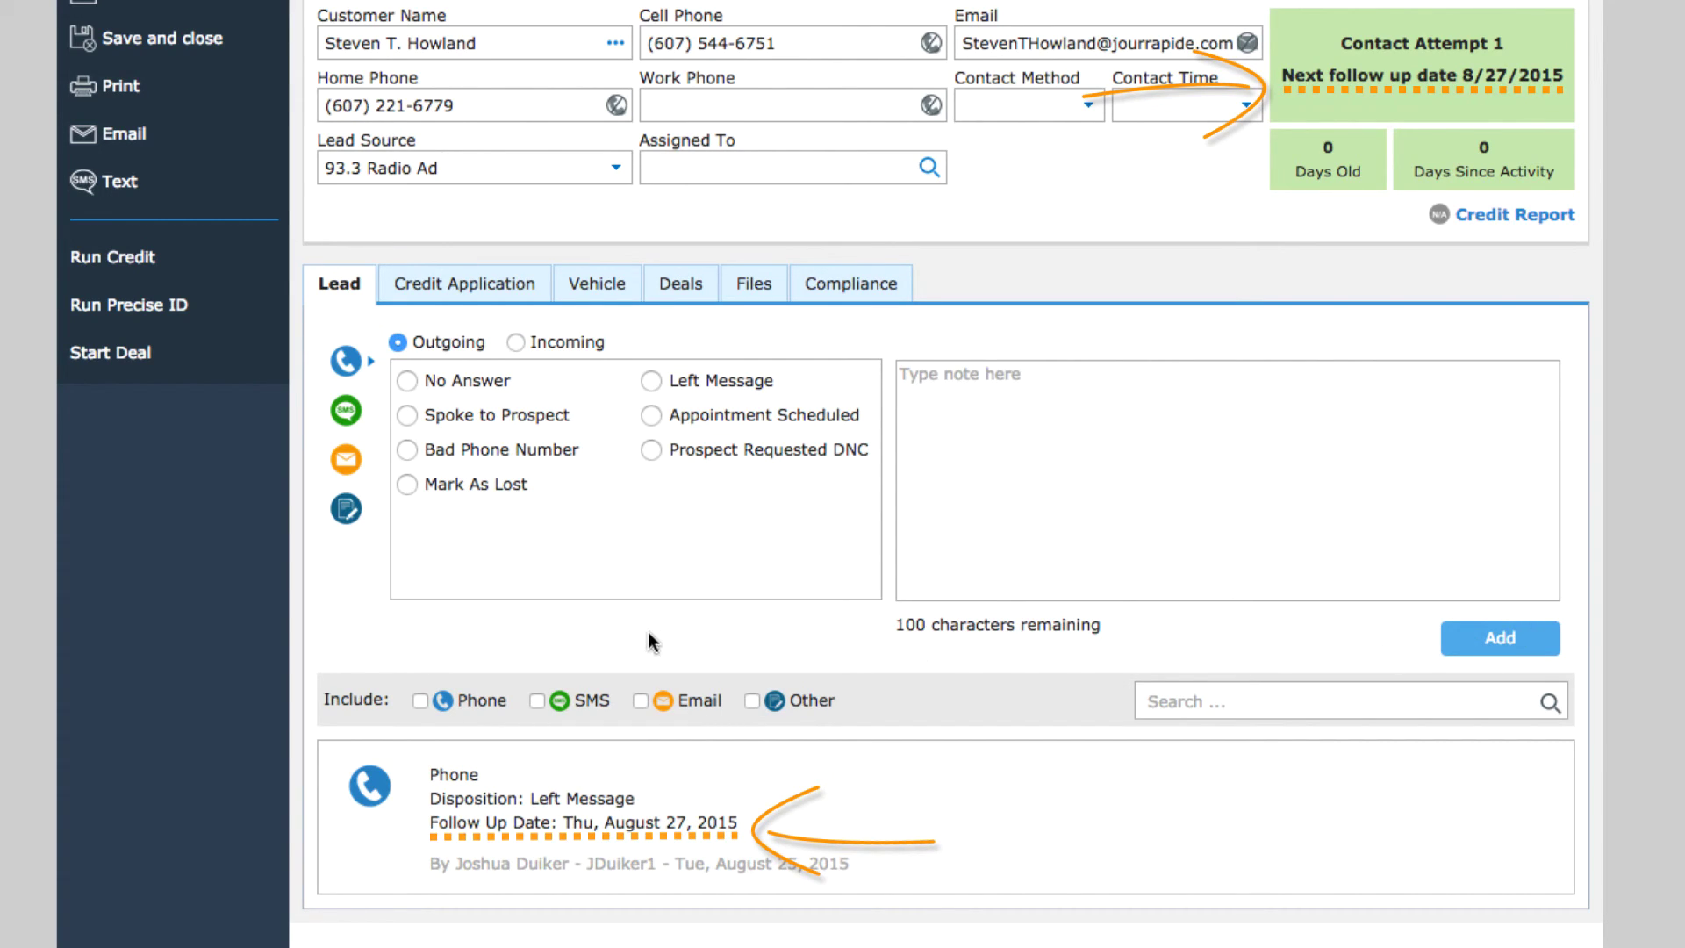
- Add an incoming Spoke to Prospect call activity with follow-up date 8/27/2015
left_click(517, 342)
left_click(404, 418)
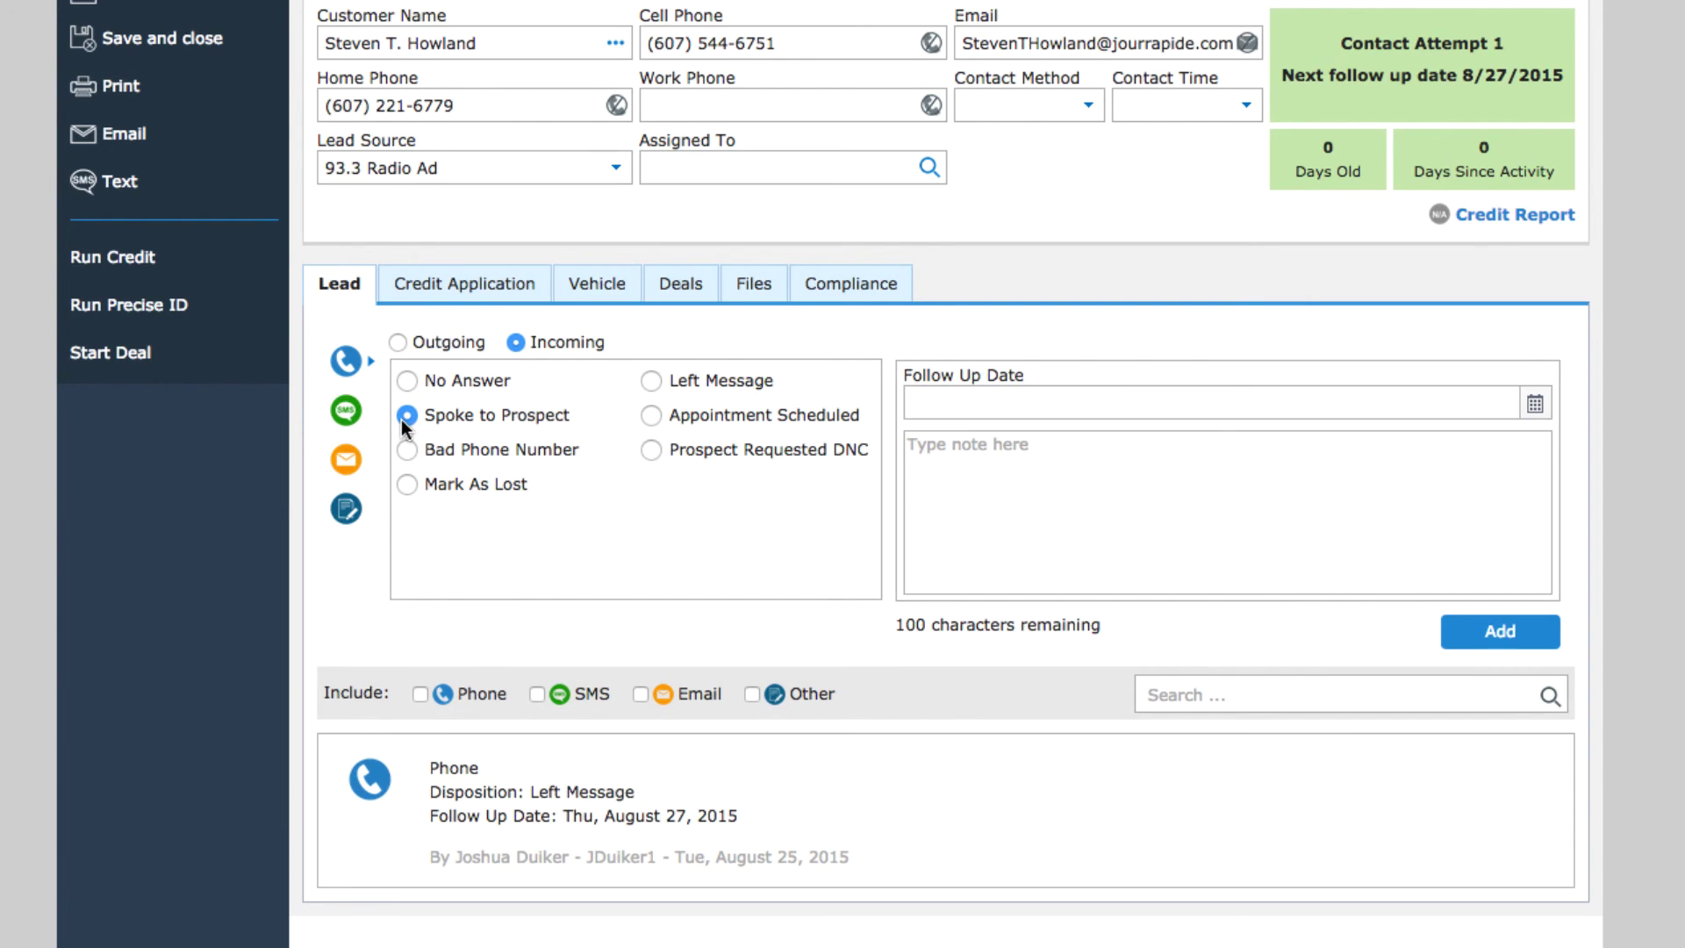
left_click(1531, 405)
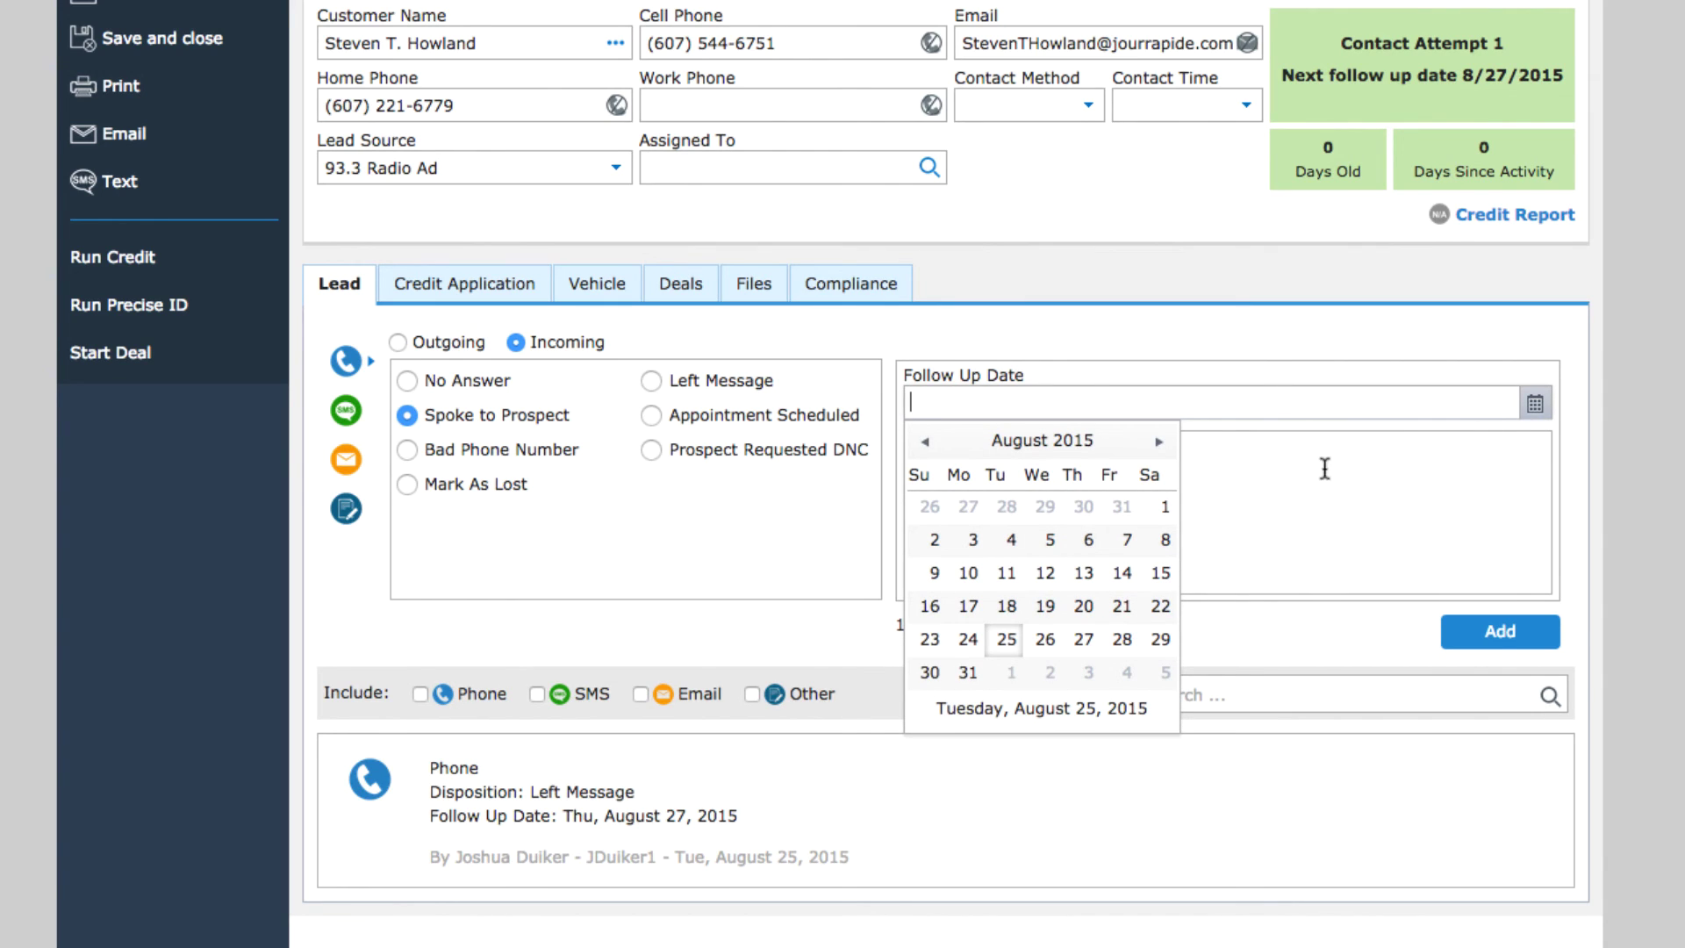
left_click(1086, 639)
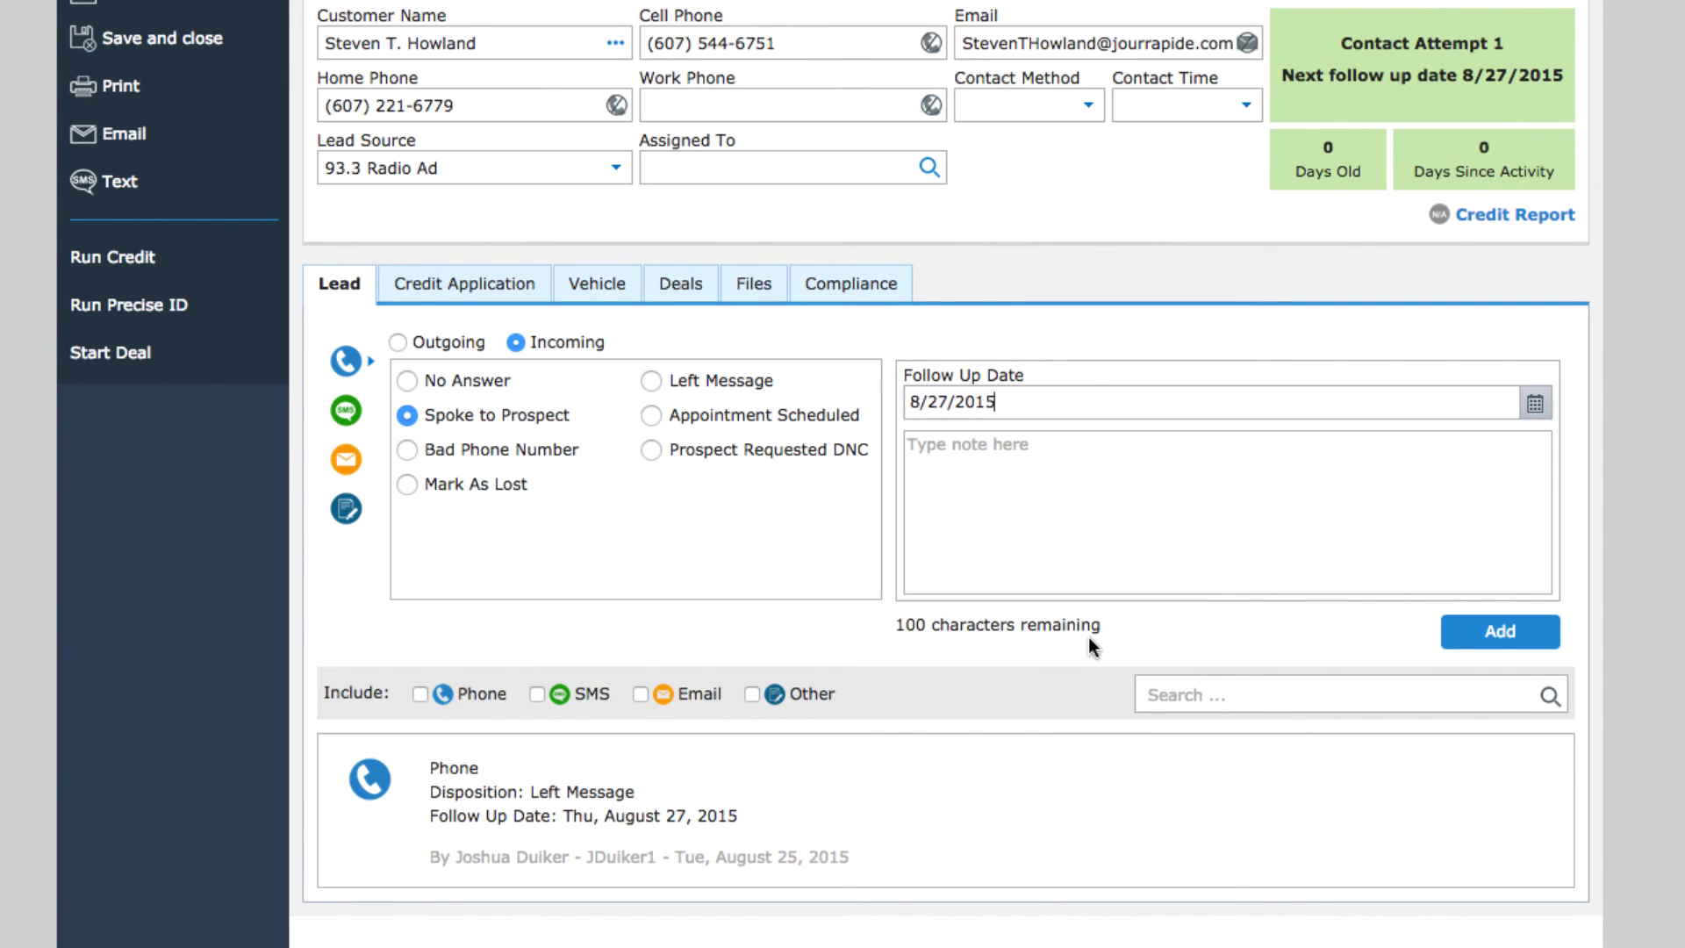
left_click(1501, 633)
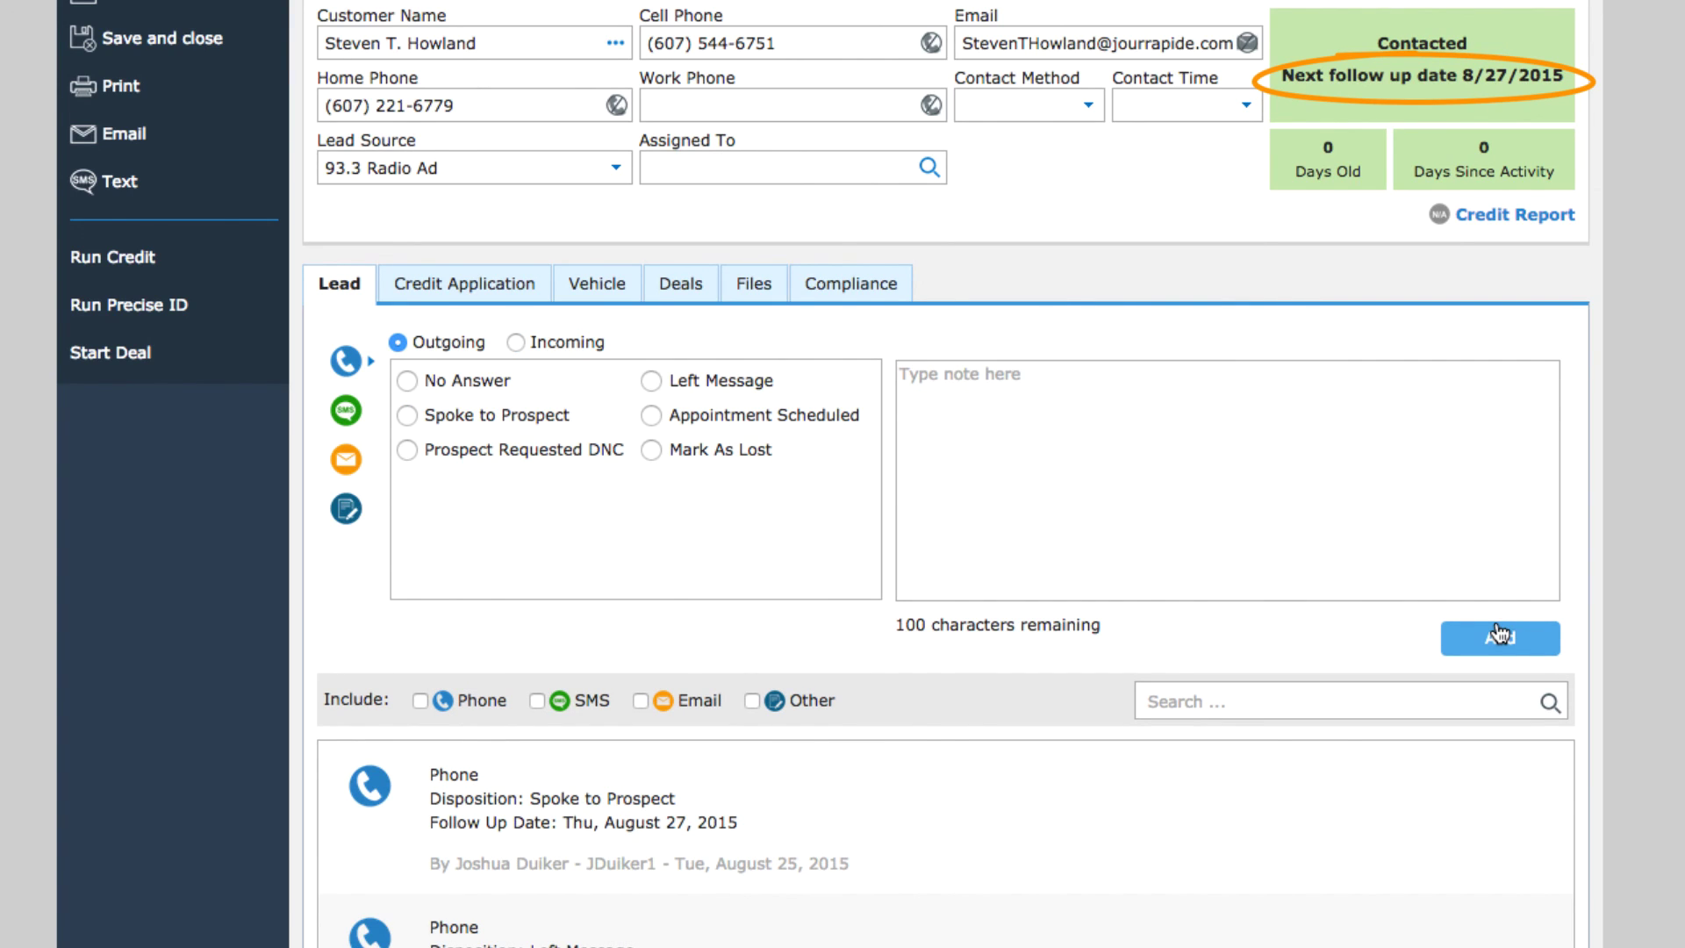